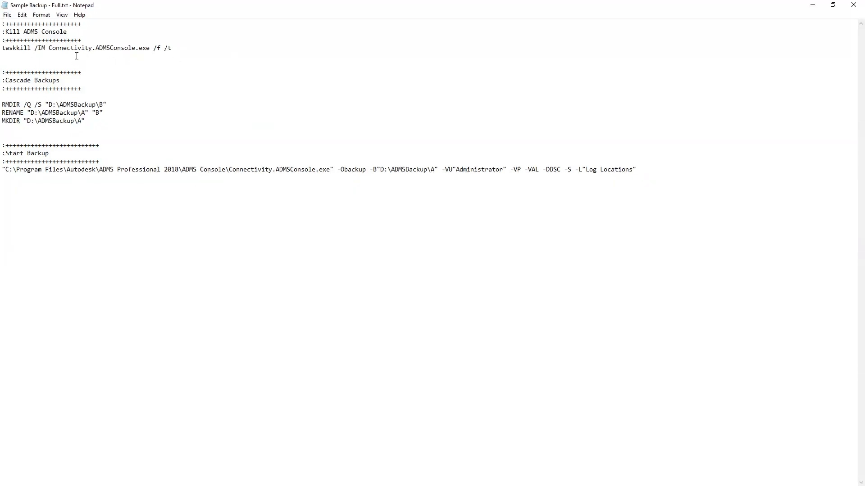
Highlight the taskkill line and the RMDIR, RENAME and MKDIR backup lines in the script.
click(28, 57)
drag(5, 52, 31, 48)
drag(50, 48, 150, 48)
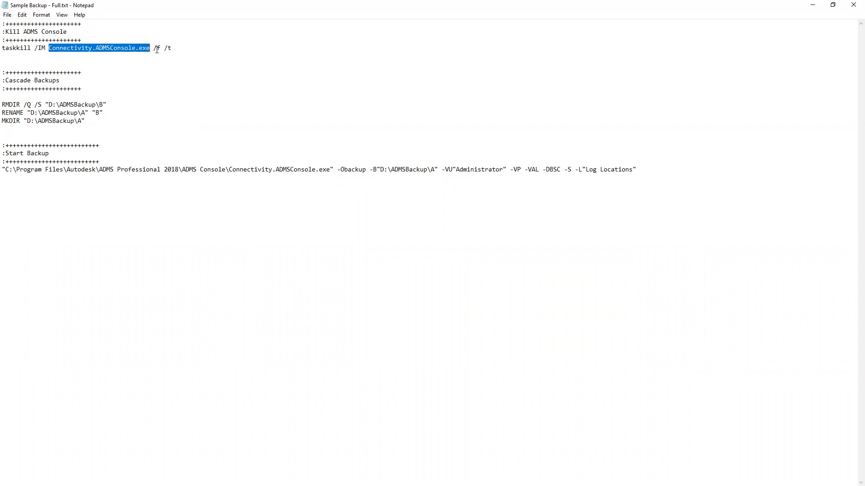
click(50, 48)
drag(52, 49, 143, 48)
click(149, 48)
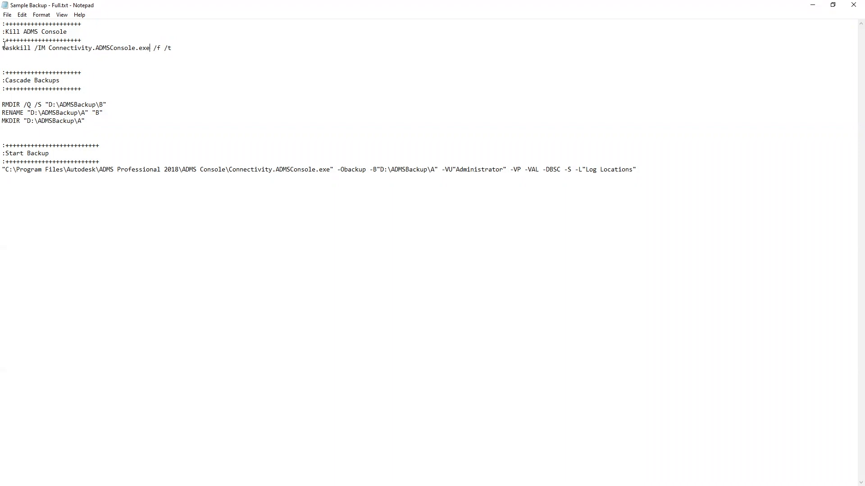
drag(71, 126, 63, 113)
click(59, 94)
drag(108, 104, 15, 105)
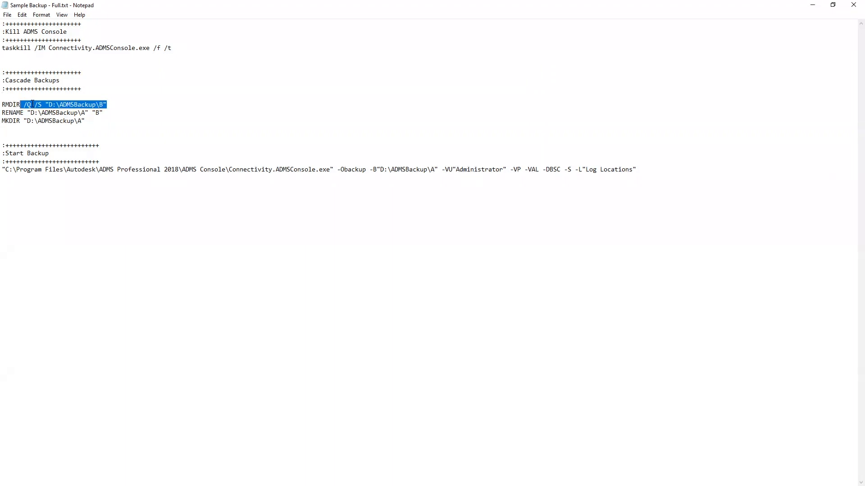
drag(23, 113, 1, 113)
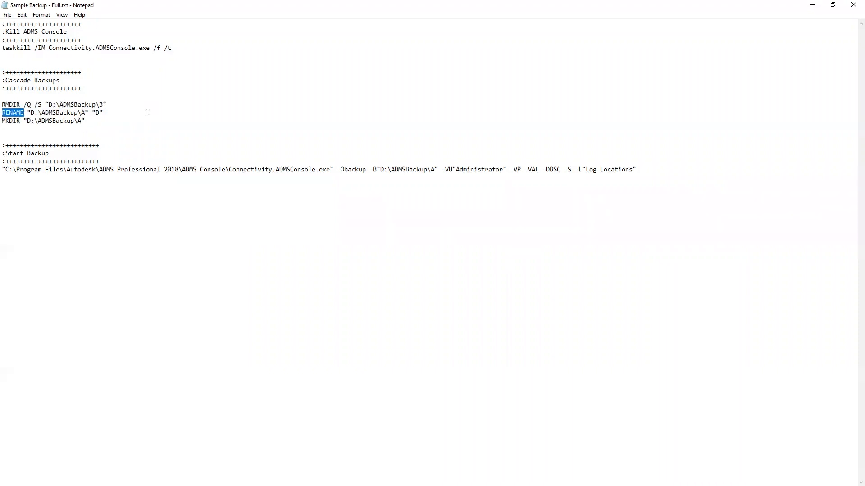
drag(86, 121, 24, 120)
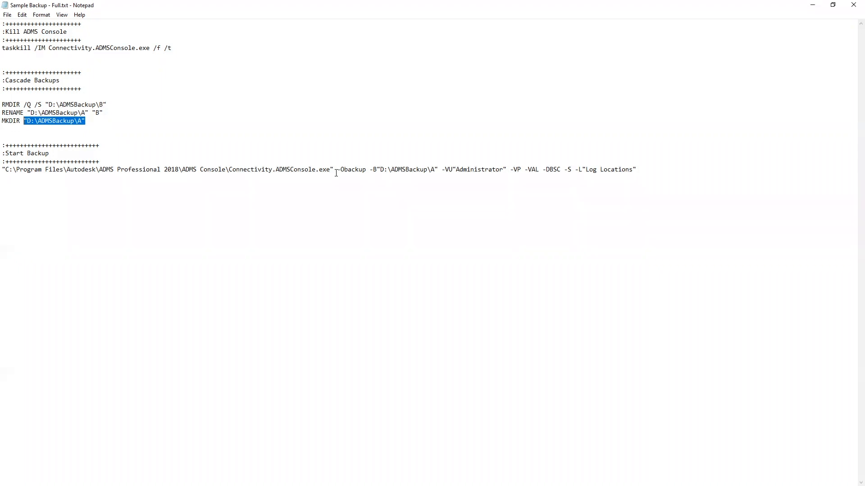
Point out the ADMSConsole executable, the taskkill /f /t switches and the -Obackup switch.
drag(333, 170, 229, 170)
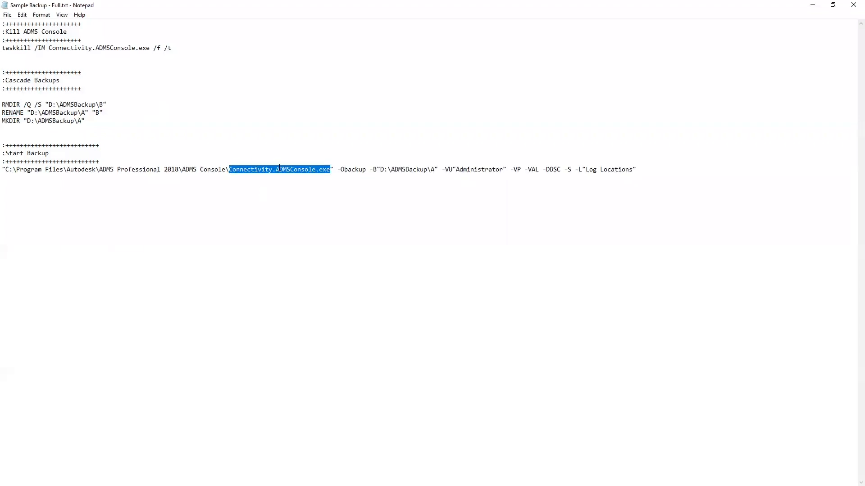
click(121, 48)
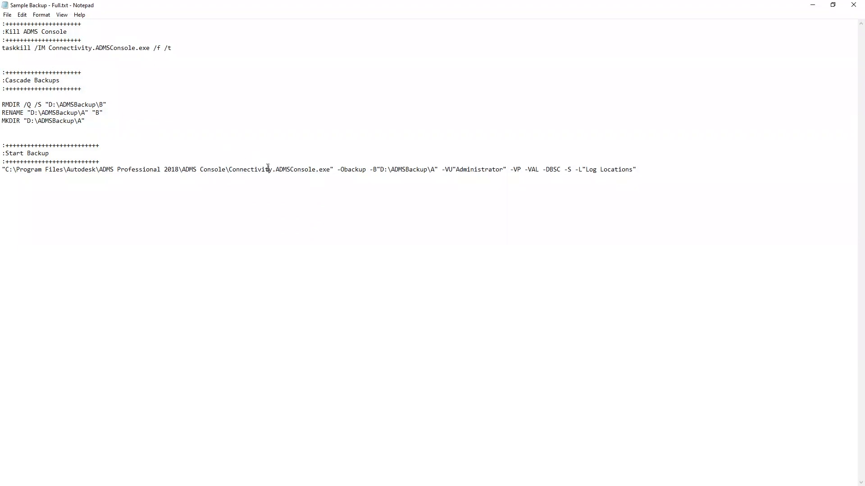
click(95, 47)
click(295, 170)
drag(192, 49, 117, 48)
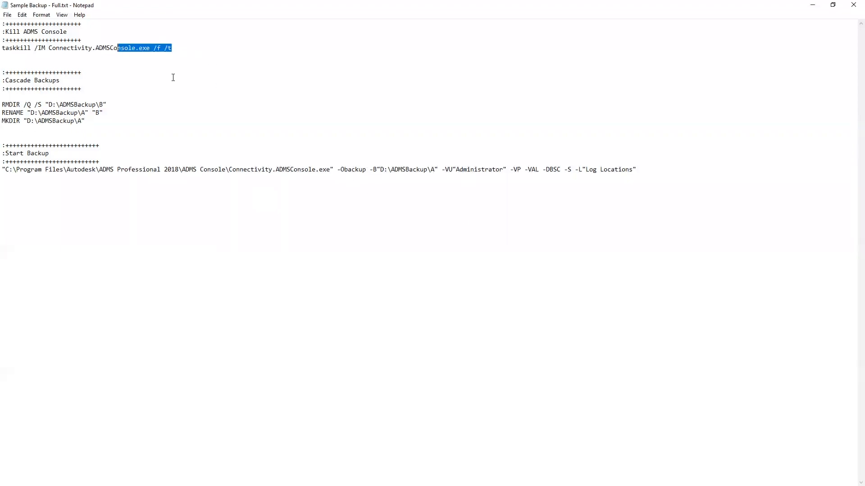
click(288, 170)
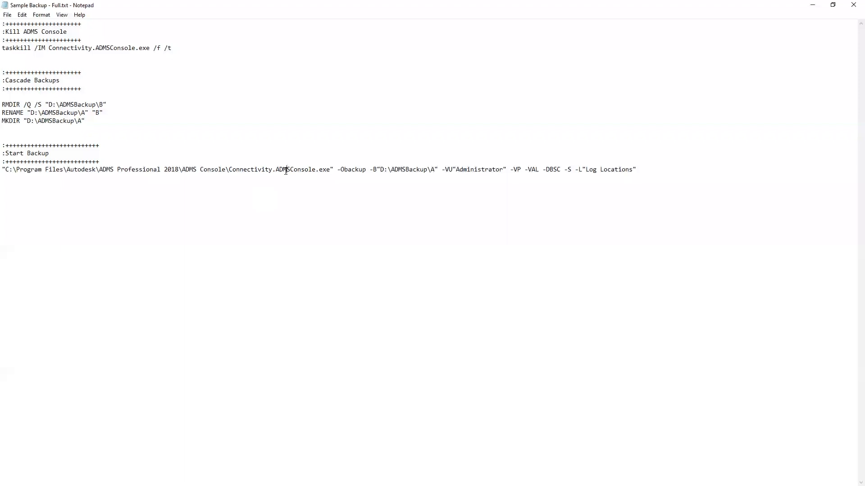
drag(341, 169, 353, 168)
click(342, 169)
drag(342, 170, 436, 166)
drag(104, 123, 25, 120)
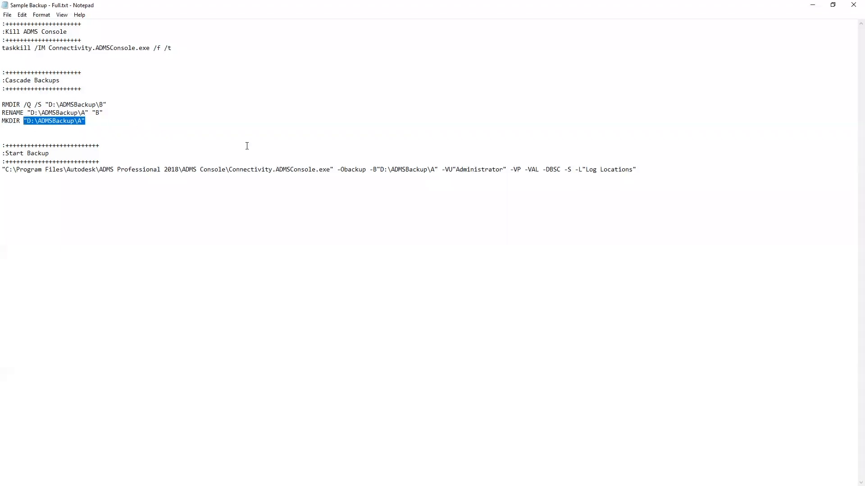
Point out the -VU, -VP, -VAL, -DBSC, -S and -L "Log Locations" switches of the backup command.
click(456, 170)
drag(445, 170, 521, 168)
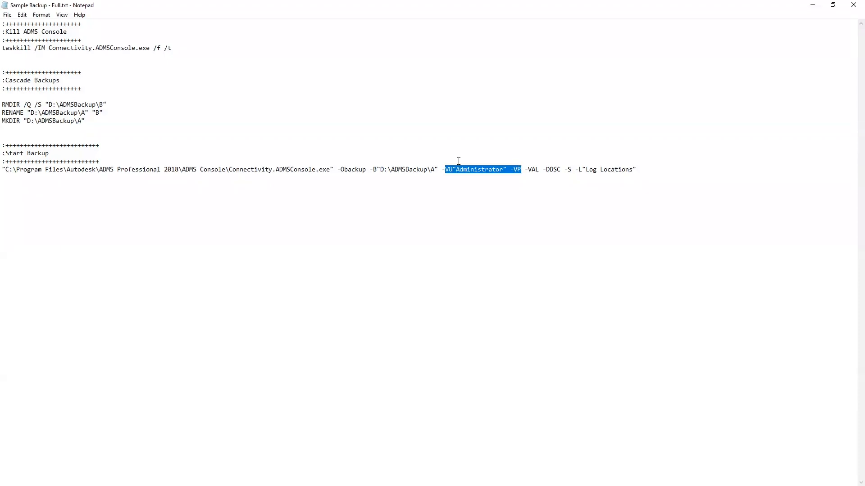
click(457, 176)
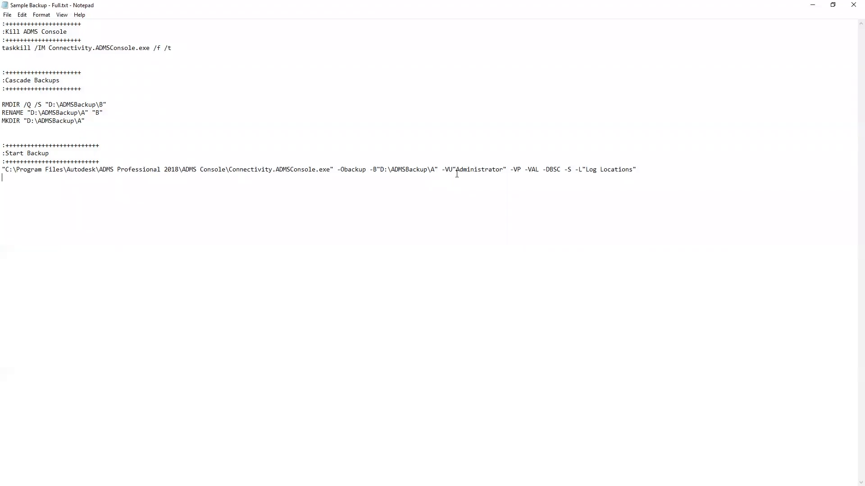
drag(456, 172, 497, 170)
drag(441, 169, 453, 169)
drag(514, 170, 521, 171)
drag(527, 169, 540, 169)
click(547, 170)
drag(543, 169, 561, 169)
drag(564, 170, 572, 170)
drag(576, 172, 637, 170)
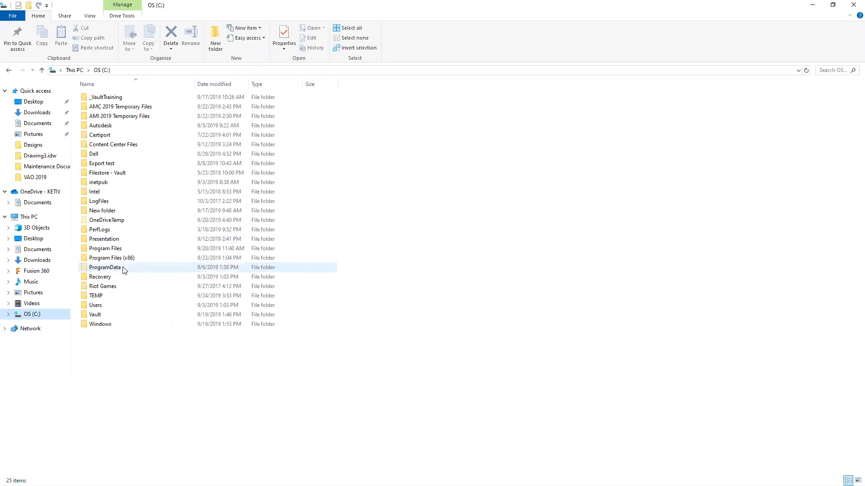
Browse to C:\ProgramData\Autodesk\VaultServer\FileStore and scroll through the ADMSConsoleLog files.
double_click(105, 267)
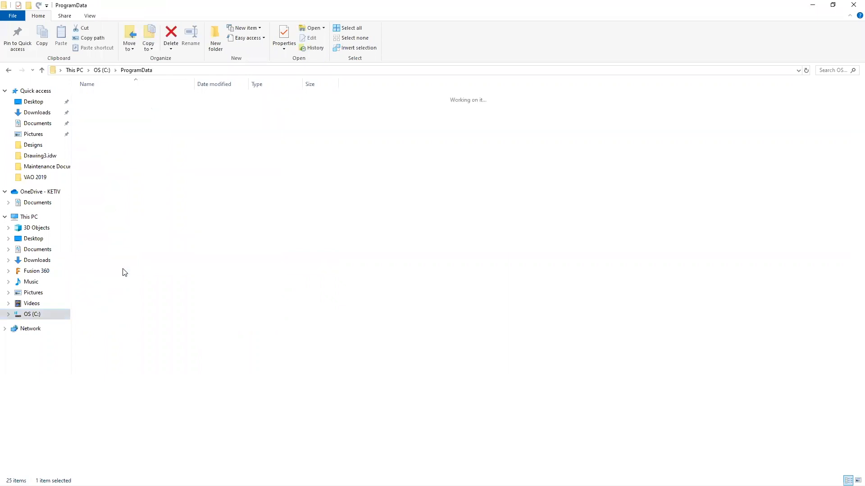
double_click(115, 155)
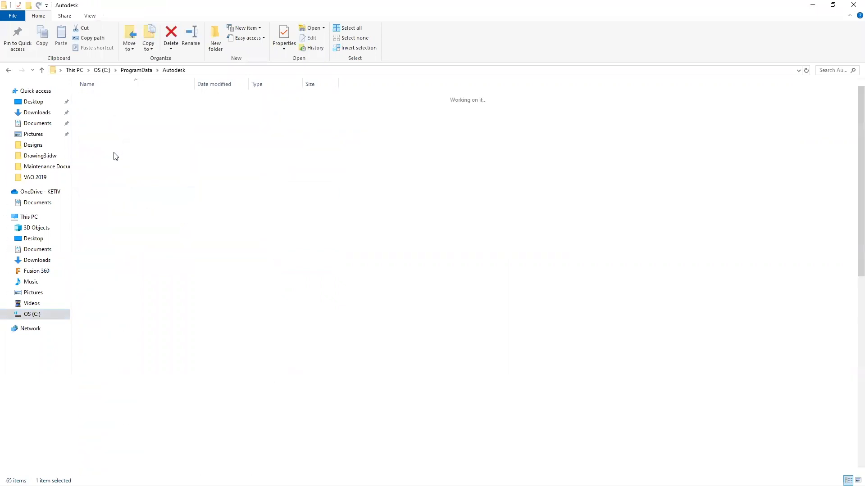
scroll(199, 306, down, 12)
double_click(138, 383)
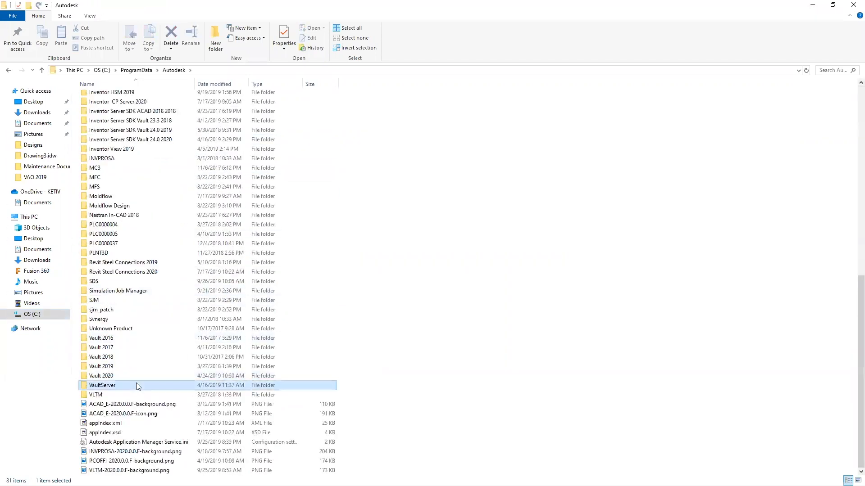
double_click(102, 107)
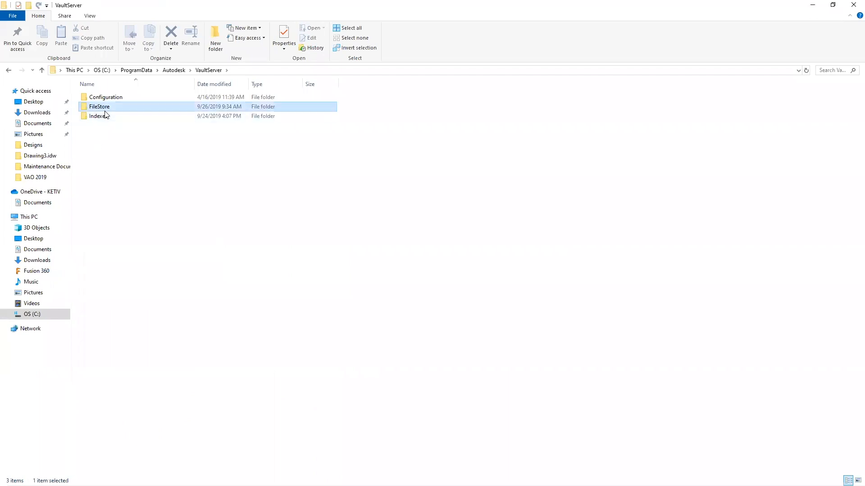
scroll(180, 207, down, 20)
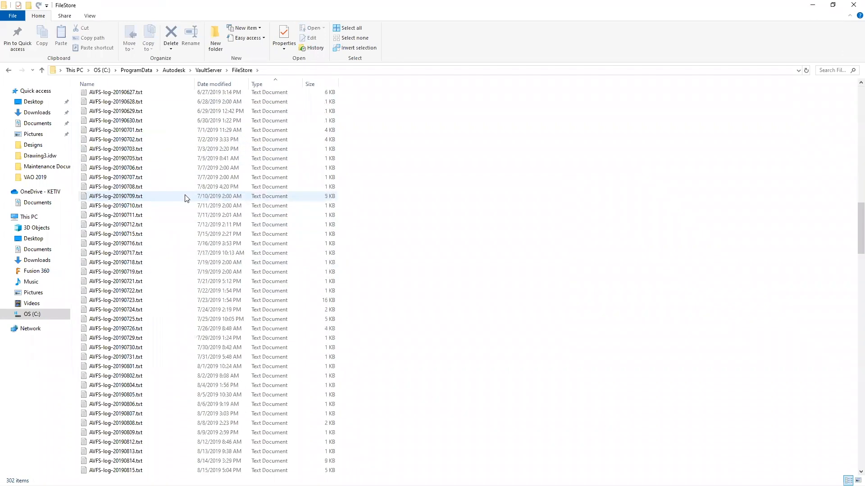
scroll(228, 239, up, 20)
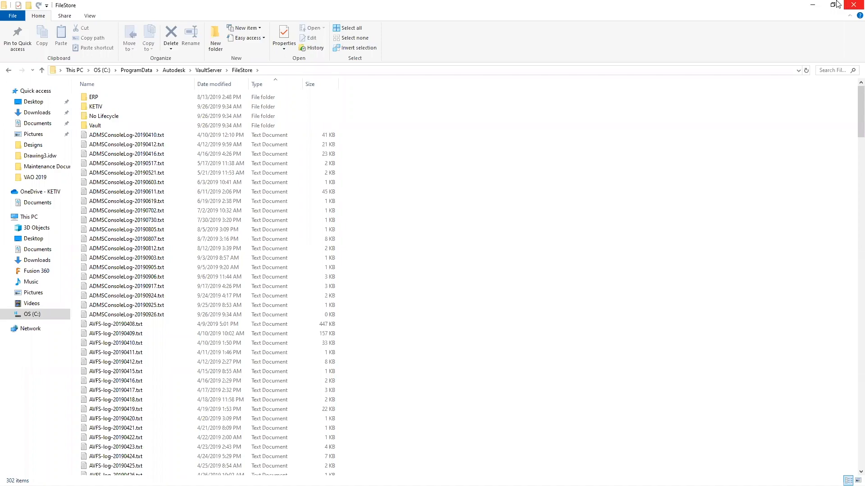
Close File Explorer and select the "Log Locations" placeholder after -L in the script.
click(813, 5)
drag(582, 174, 638, 169)
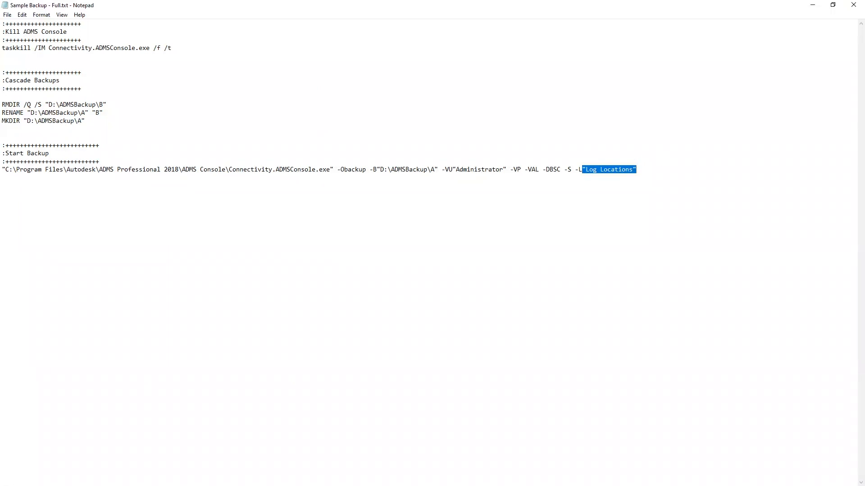
key(alt+Tab)
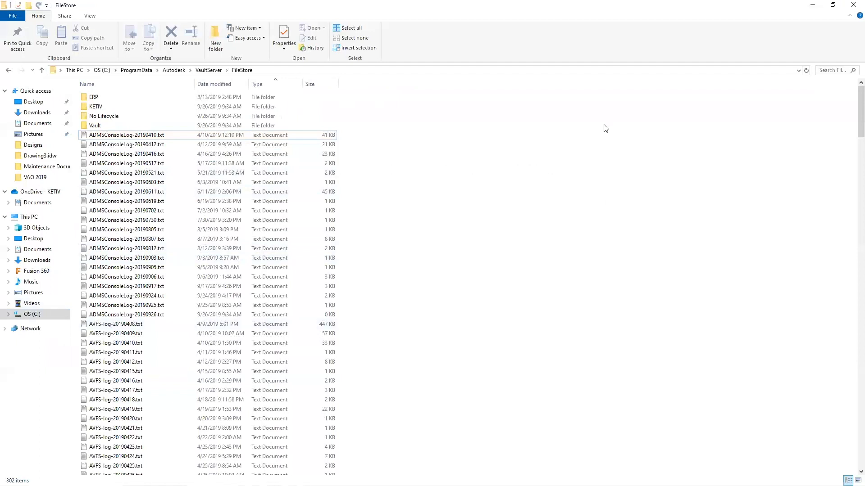
Make a new text document on the Desktop named VaultLog.txt and copy it as a path.
click(33, 102)
right_click(35, 249)
right_click(263, 242)
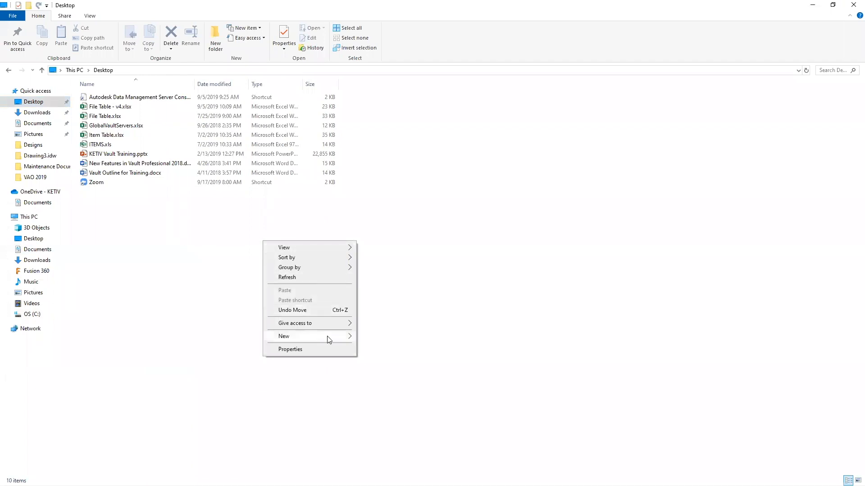
mouse_move(330, 340)
click(404, 448)
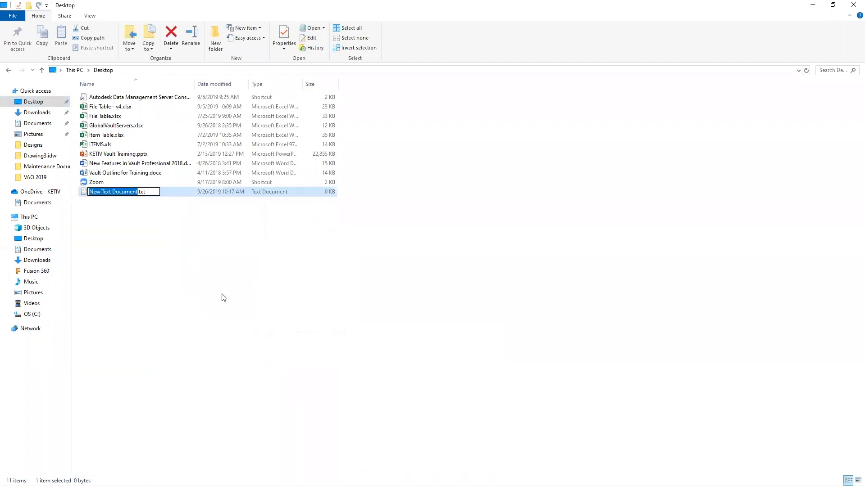
text(V)
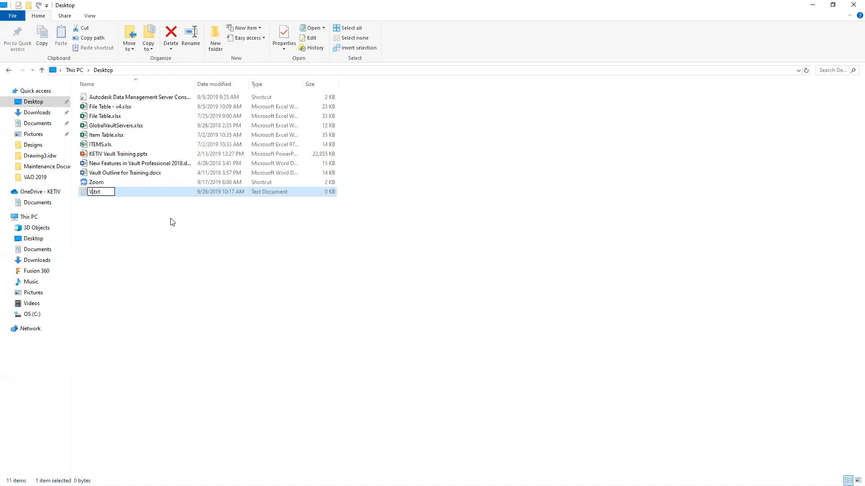
text(ault)
key(BackSpace)
text(Log)
key(Return)
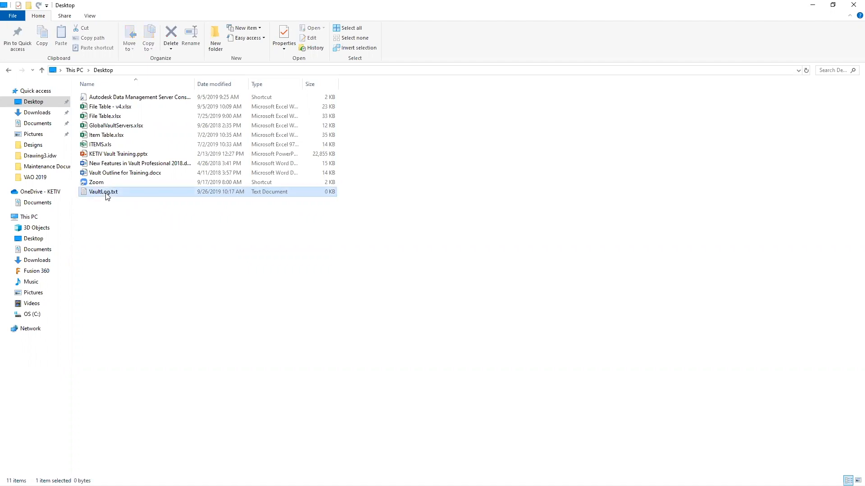
right_click(108, 196)
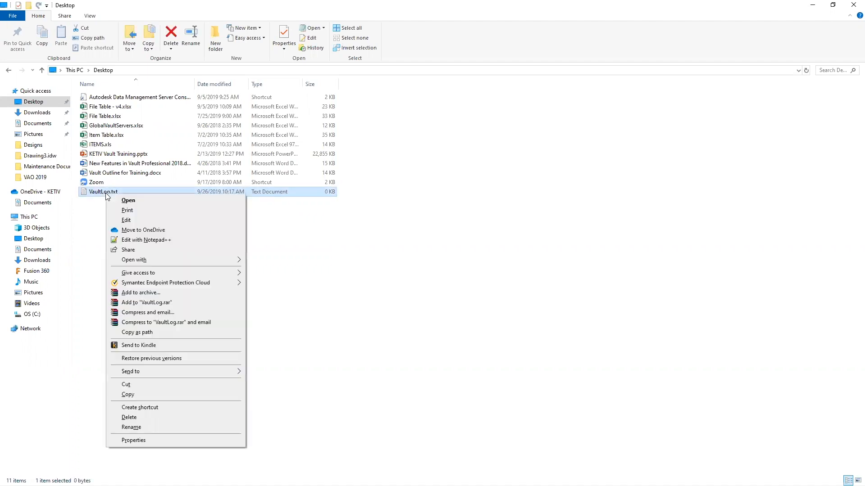
click(173, 333)
Paste the VaultLog.txt path over the Log Locations placeholder after -L.
key(alt+Tab)
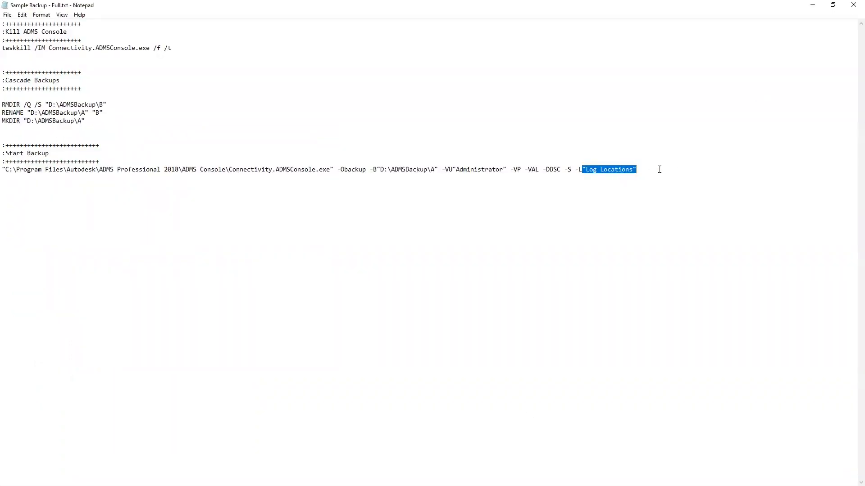
text("C:\Users\JoseParedes\Desktop\VaultLog.txt")
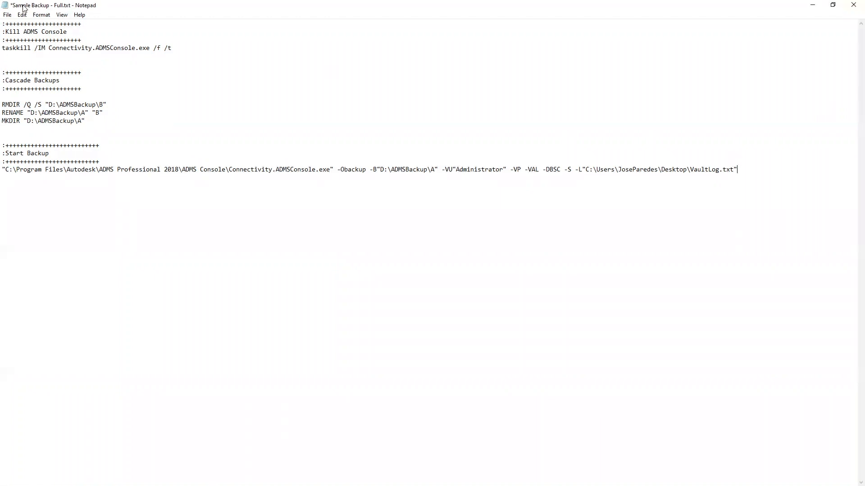
click(852, 5)
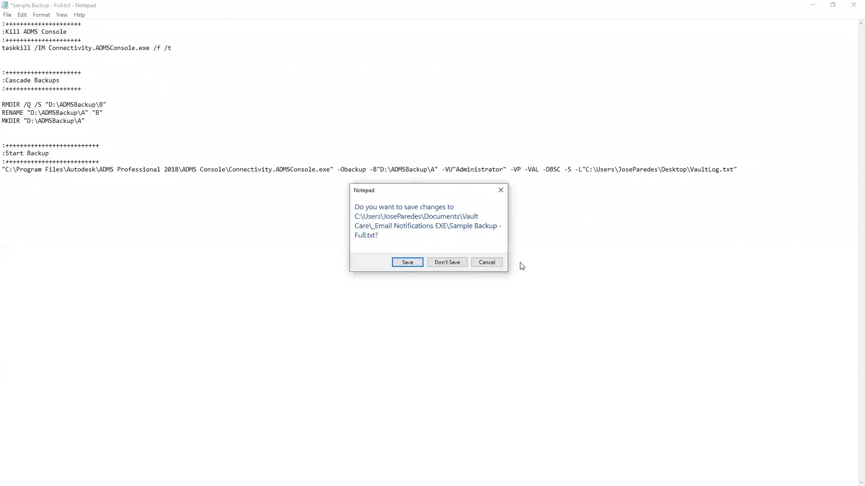
click(487, 262)
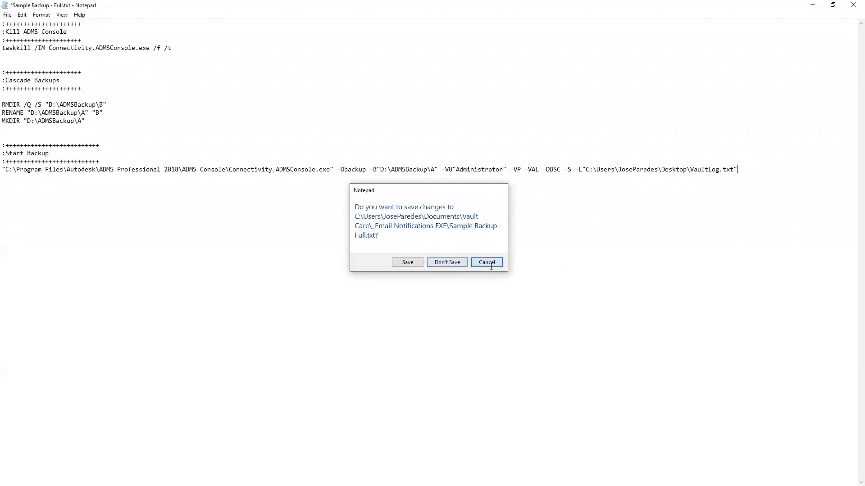
Save the script as Sample Backup - Full.bat using the All Files type.
click(7, 14)
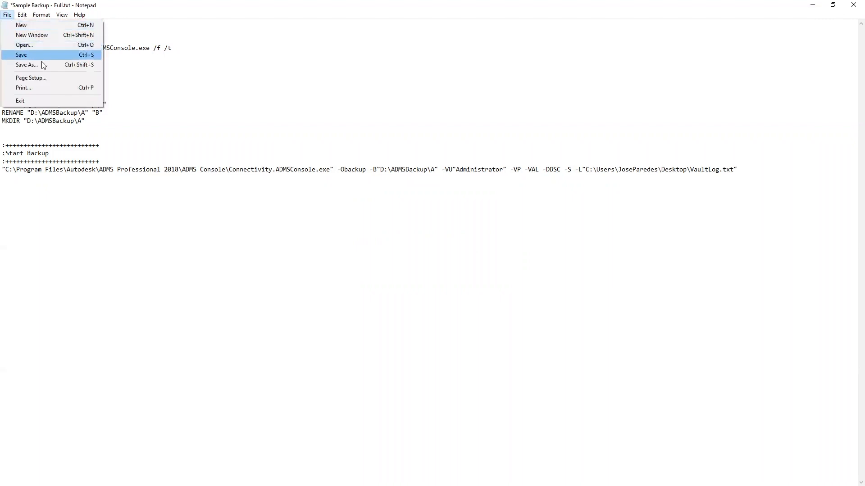
click(41, 63)
click(127, 227)
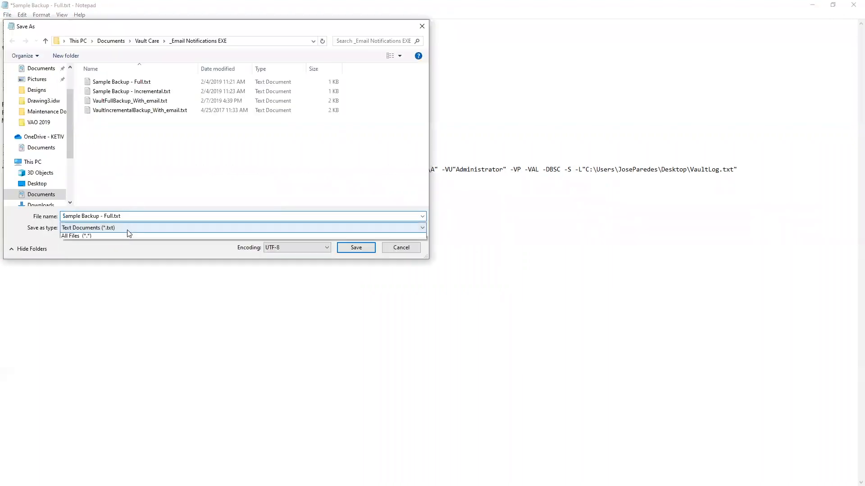
click(120, 244)
click(160, 215)
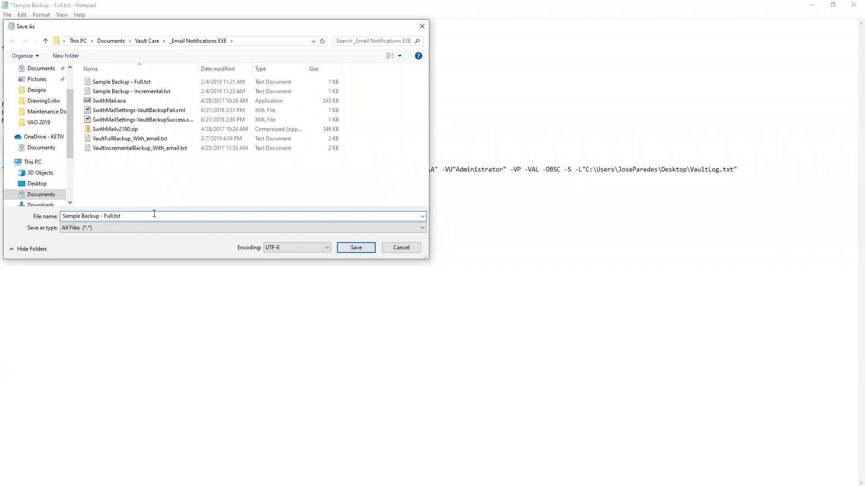
key(BackSpace)
key(BackSpace)
key(BackSpace)
text(bat)
key(Return)
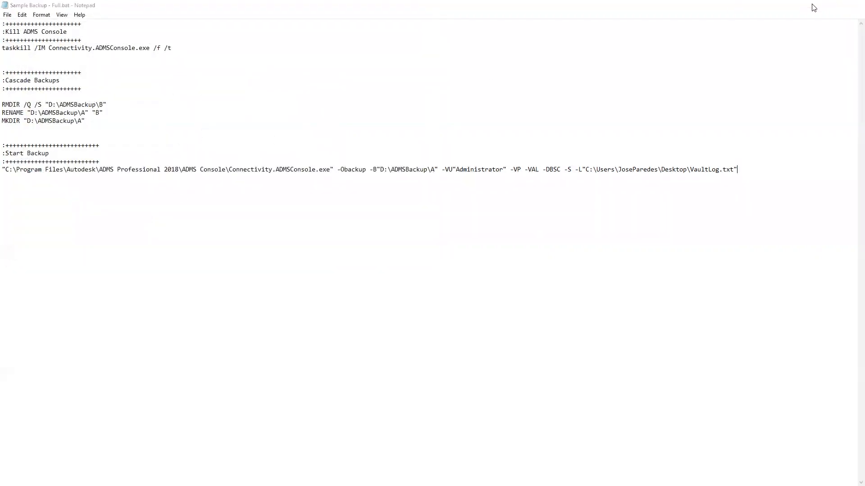
Minimize the Notepad window holding the backup script.
click(813, 5)
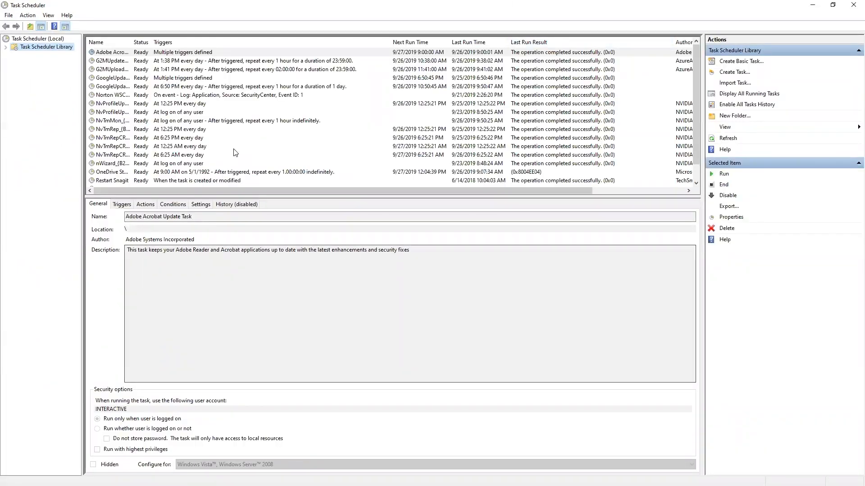
Inspect the existing Vault Full Backup and Vault Backup tasks and bring up the new-task menu.
scroll(212, 152, down, 1)
click(198, 181)
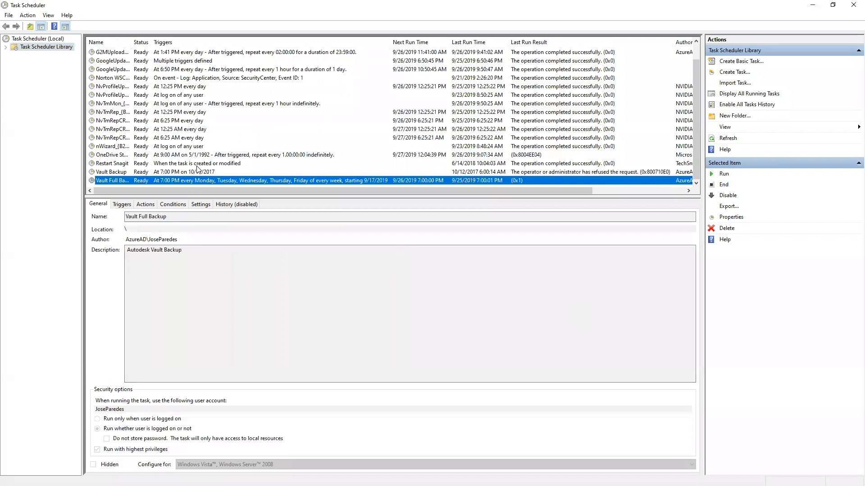
right_click(268, 172)
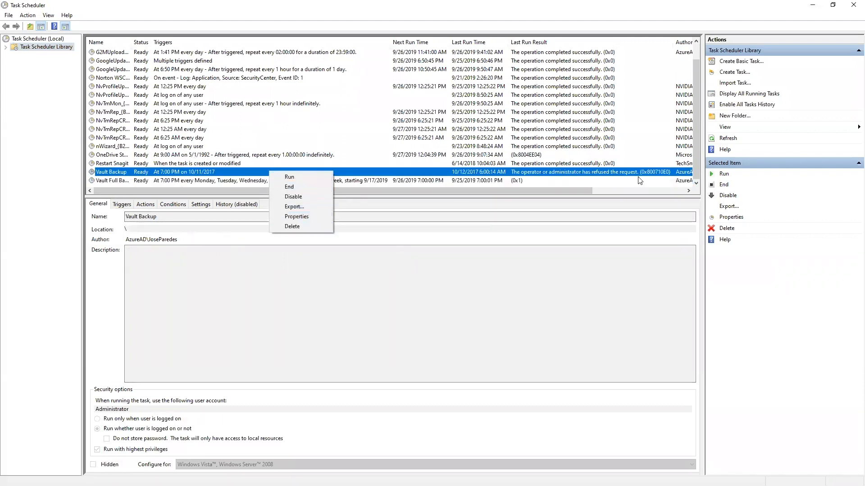
right_click(680, 70)
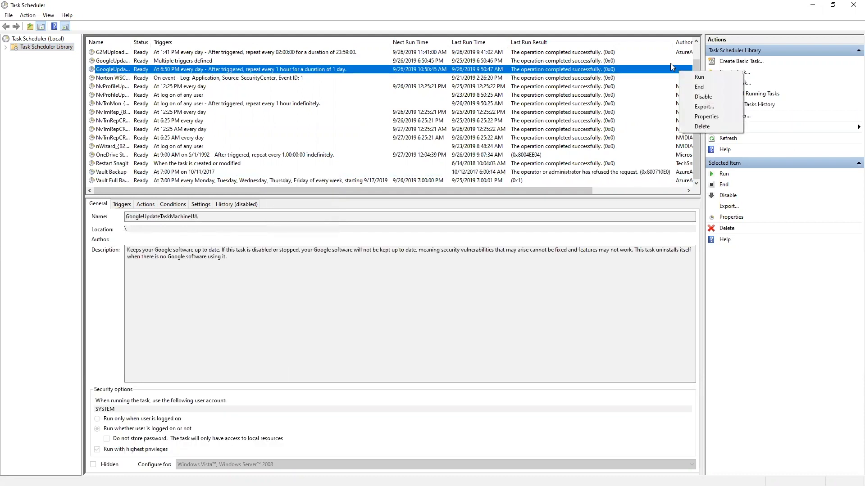
drag(515, 192, 635, 185)
right_click(635, 185)
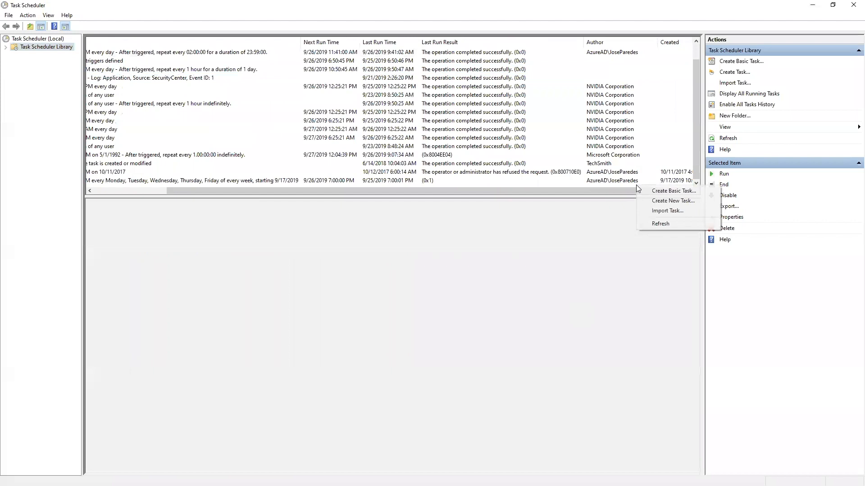
Start a new task and name it 'Vault Full Backup'.
click(682, 202)
drag(367, 143, 325, 139)
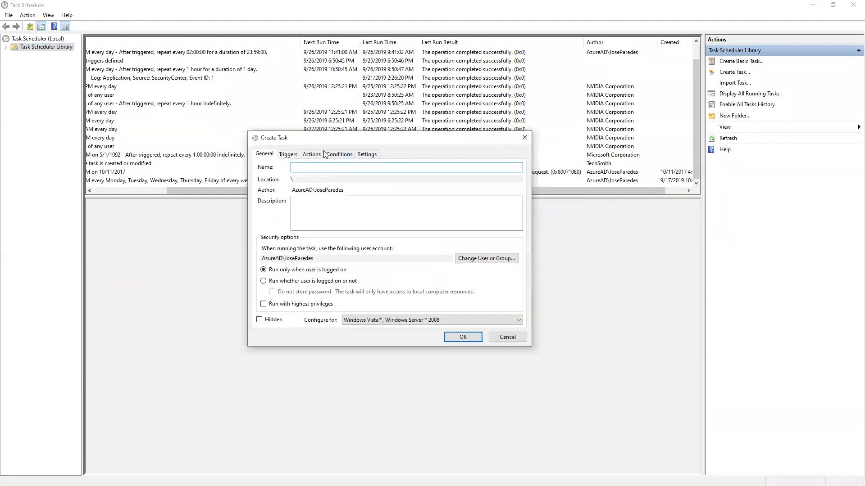
text(Vault)
text(Full V)
key(BackSpace)
text(Backup)
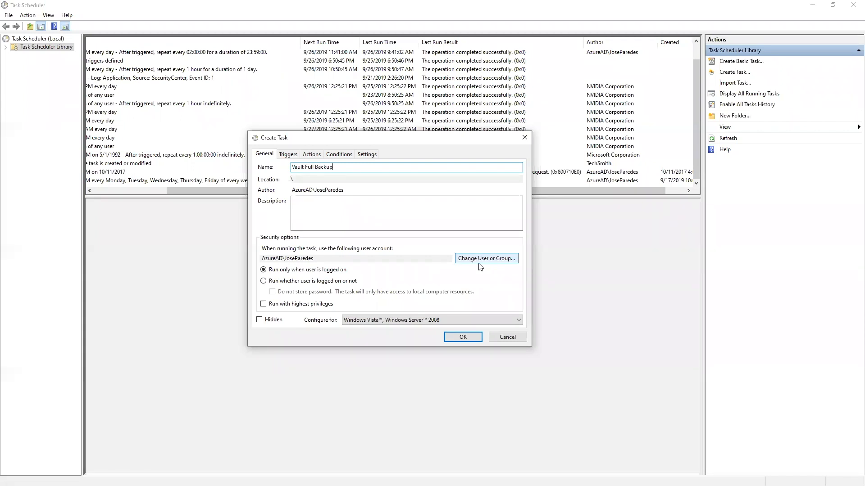
Set the task to run whether the user is logged on or not, with highest privileges.
click(329, 282)
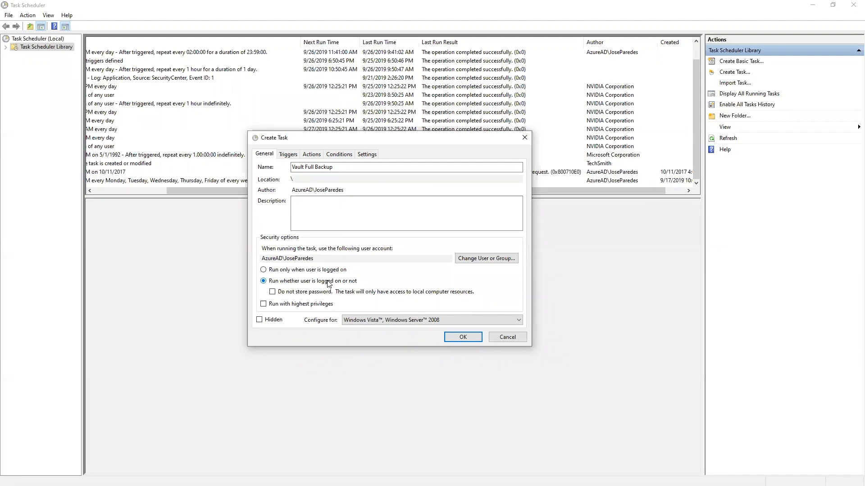
click(309, 305)
click(287, 155)
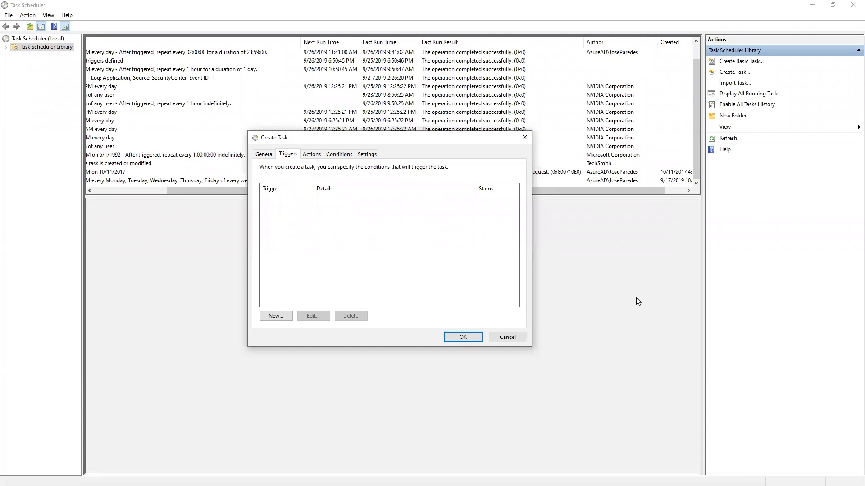
Add a Weekly trigger on Monday through Friday starting at 7:00 PM.
click(280, 317)
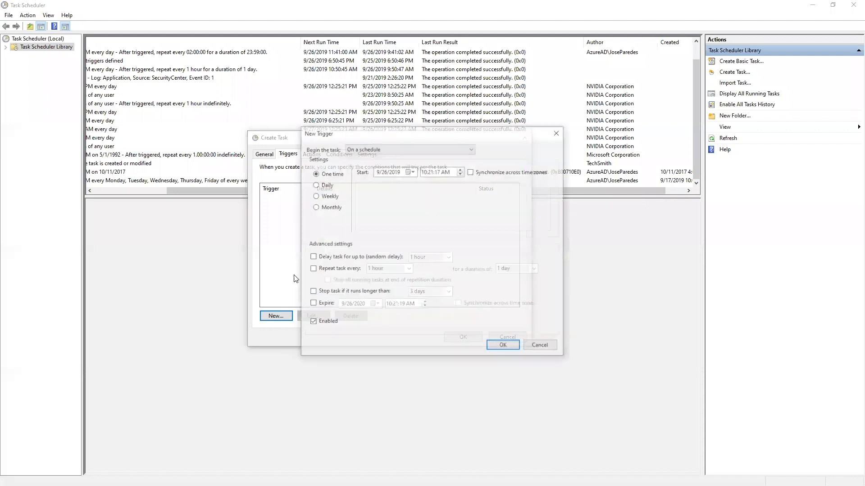
click(327, 196)
click(408, 208)
click(452, 209)
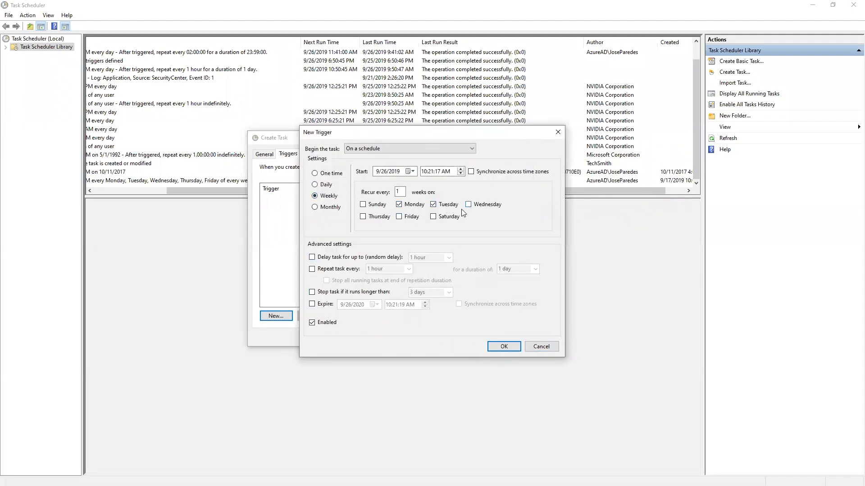
click(469, 207)
click(384, 220)
click(414, 218)
click(424, 172)
text(7)
click(430, 180)
text(0p)
click(505, 346)
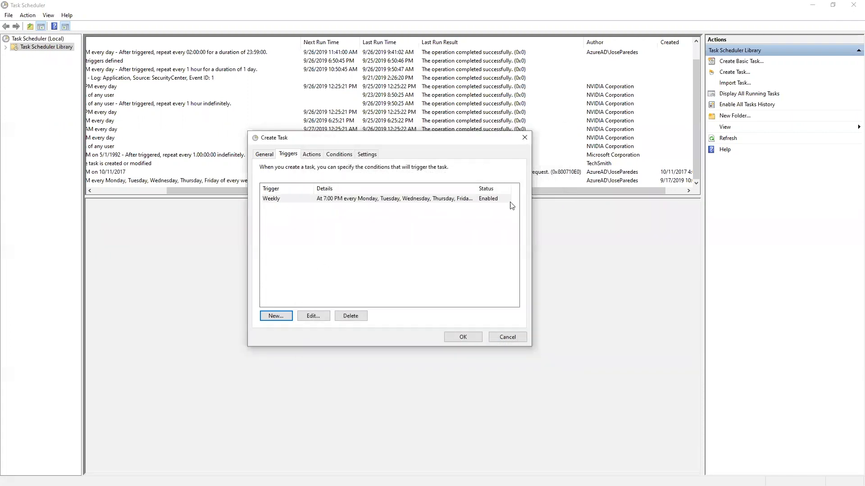
Add a Start a program action that runs Sample Backup - Full.bat.
click(317, 159)
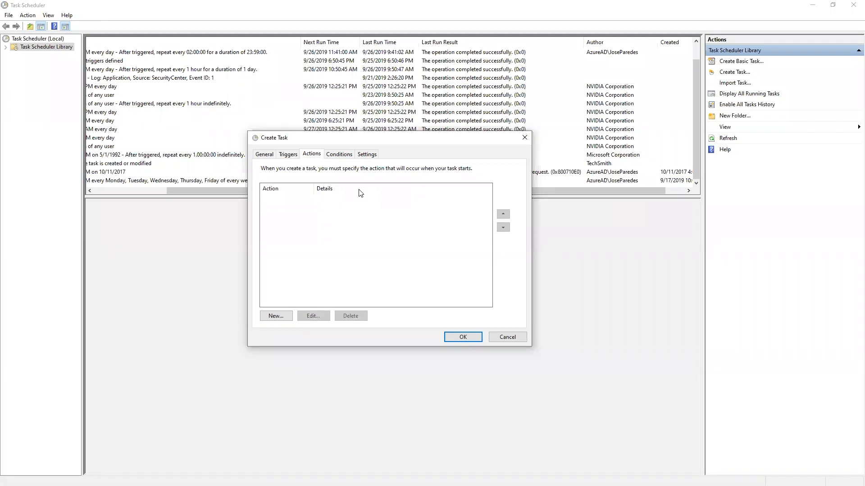
click(275, 316)
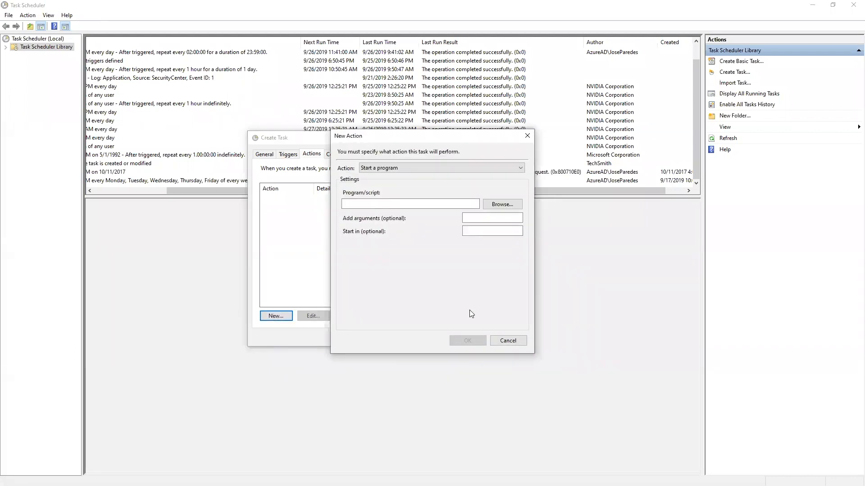
click(497, 206)
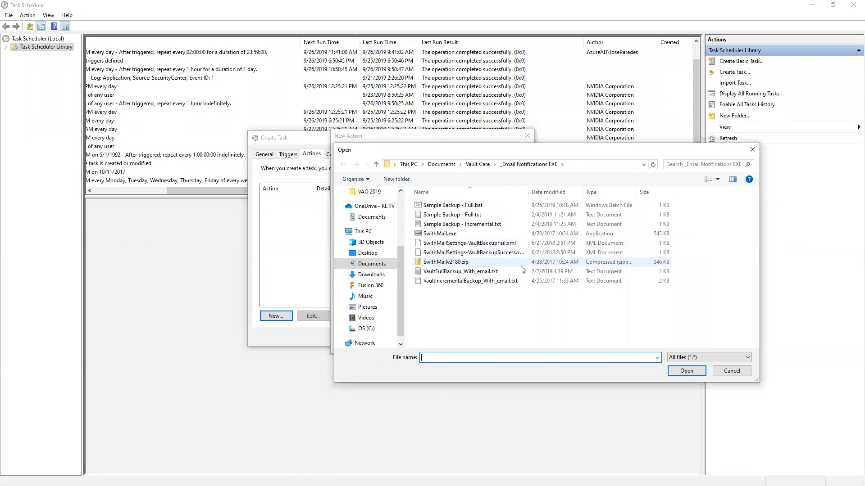
double_click(481, 208)
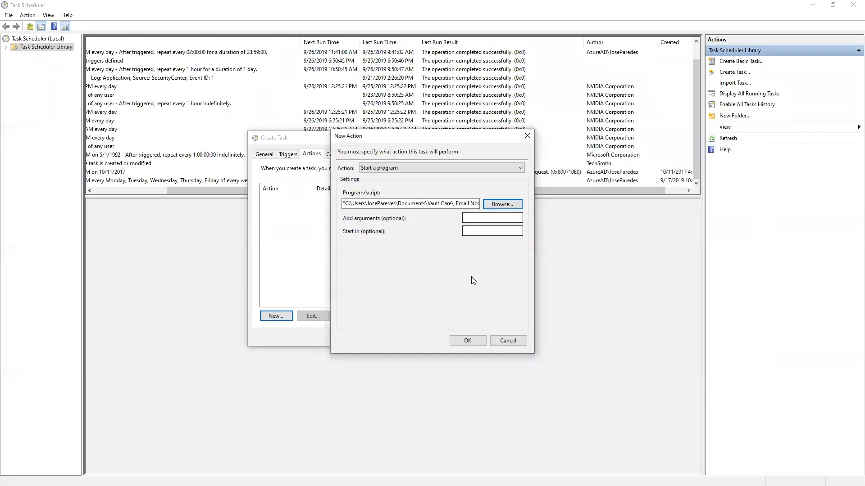
click(478, 342)
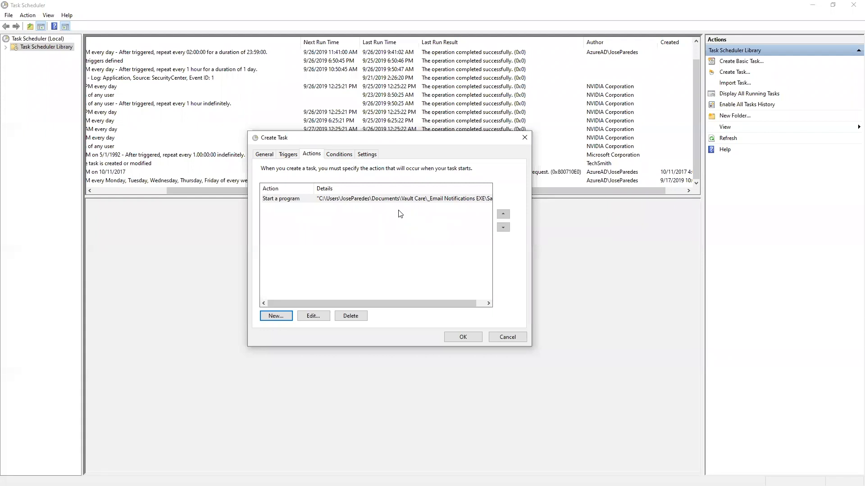
Try saving the task with the account password and dismiss the duplicate-name error.
click(463, 337)
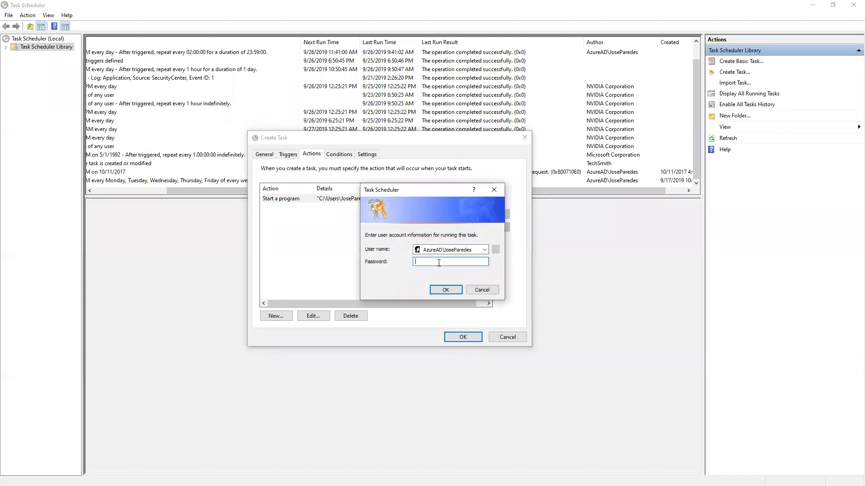
text(••••••••••••)
key(Return)
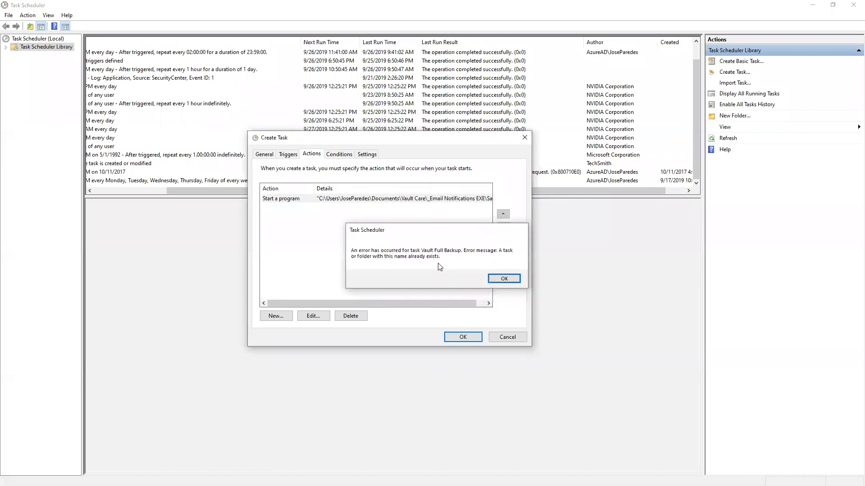
key(Return)
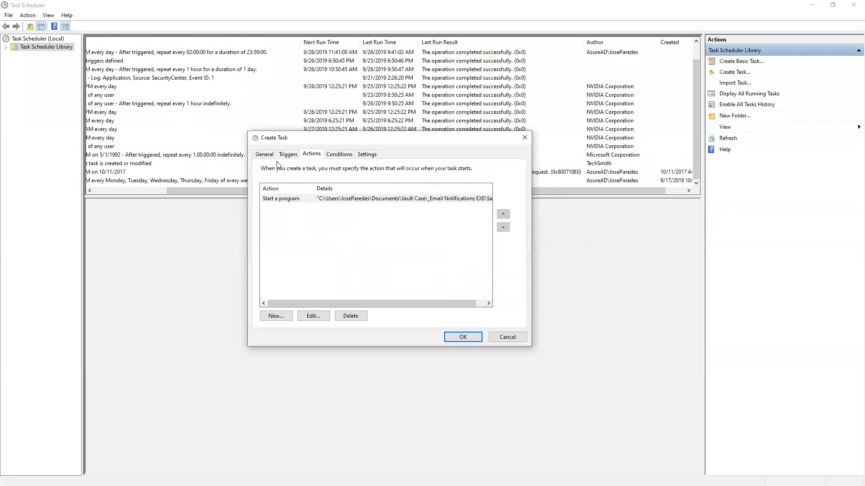
Rename the task to 'Vault Full Backup AVA' and save it with the account password.
click(260, 156)
click(340, 168)
text(AVA)
click(470, 338)
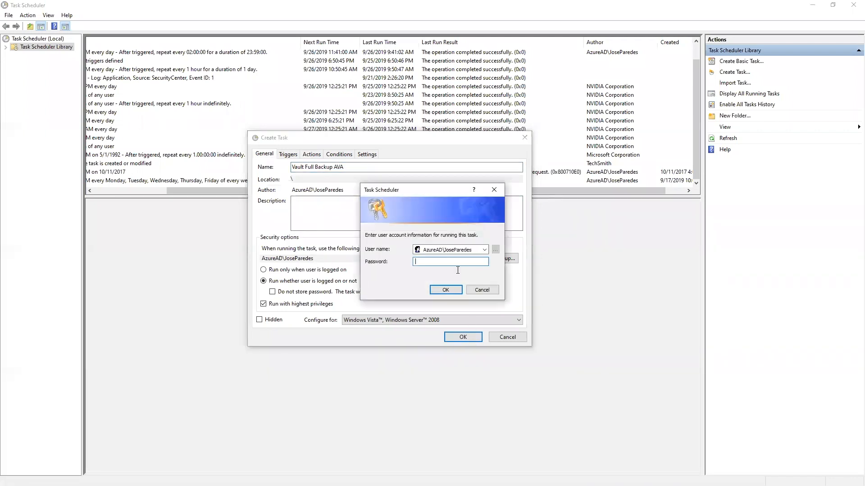
text(•••••••••••)
key(Return)
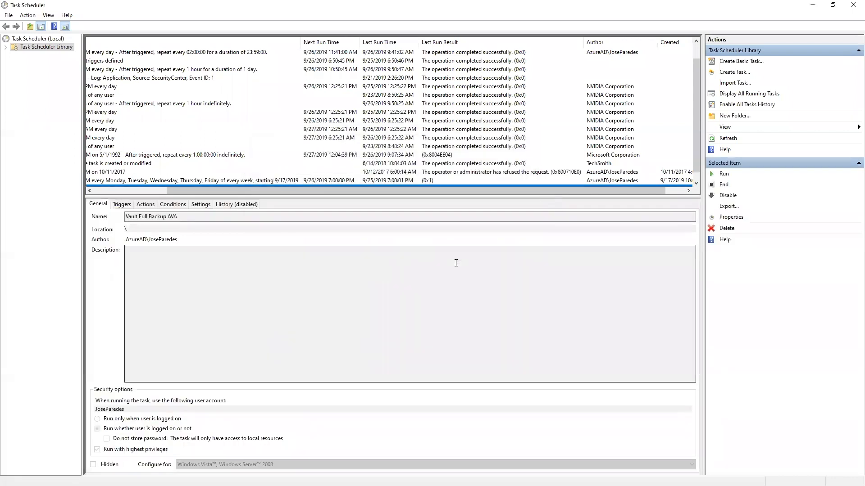
Compare the old Vault Full Backup and new Vault Full Backup AVA tasks, then minimise Task Scheduler and File Explorer.
drag(395, 191, 185, 211)
scroll(214, 174, down, 1)
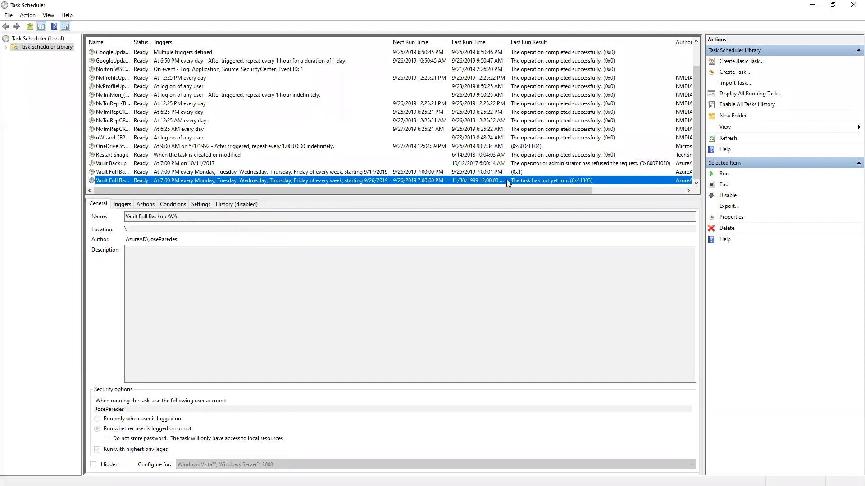
click(517, 173)
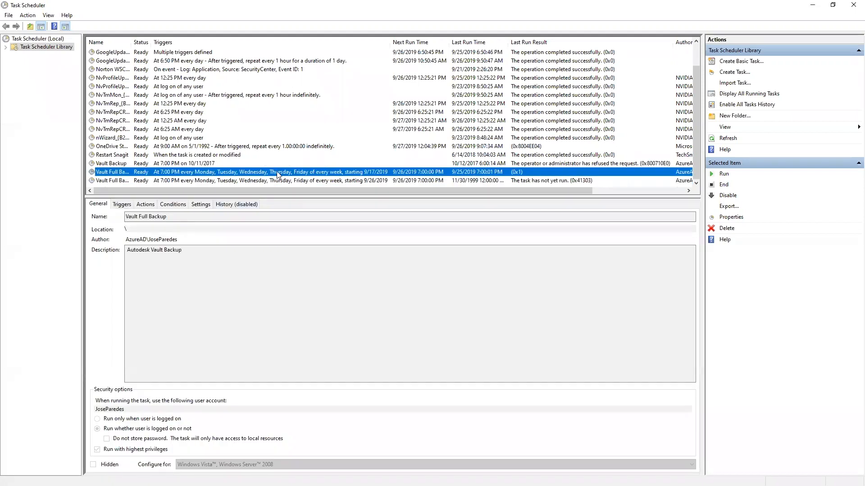
click(279, 180)
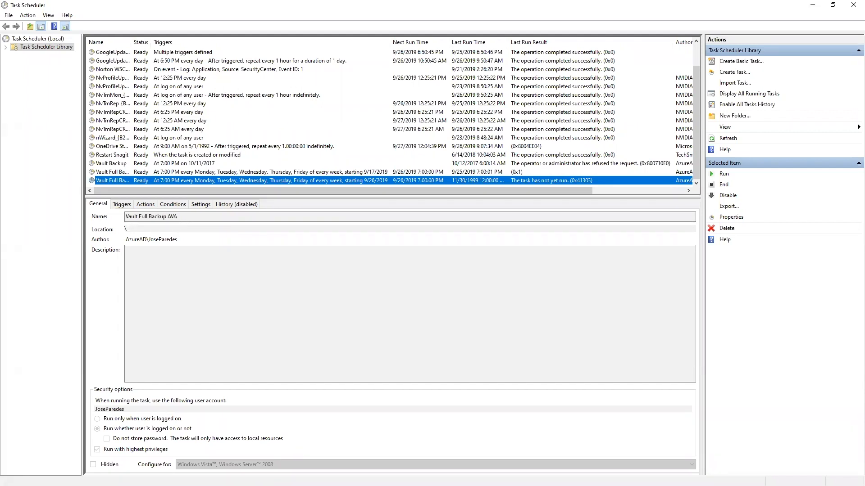
click(811, 6)
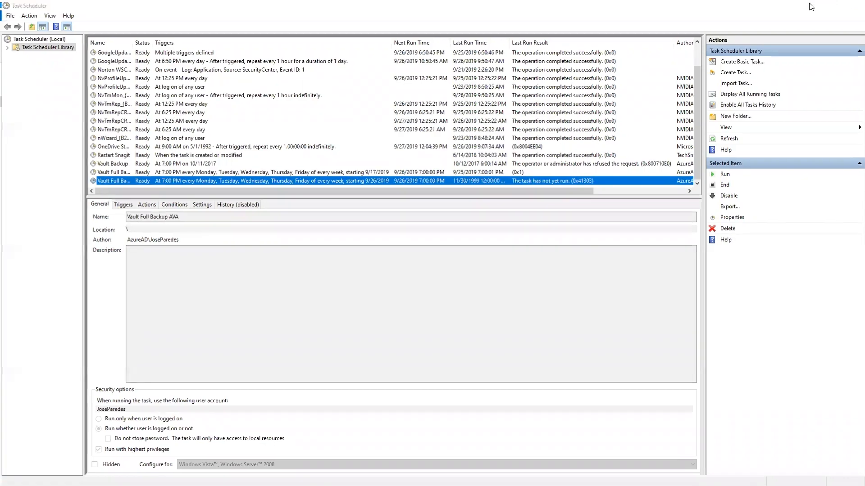
click(811, 6)
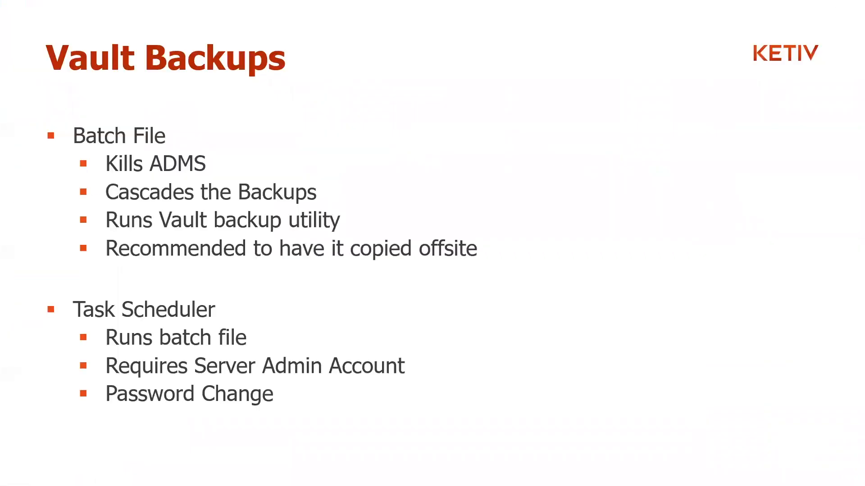
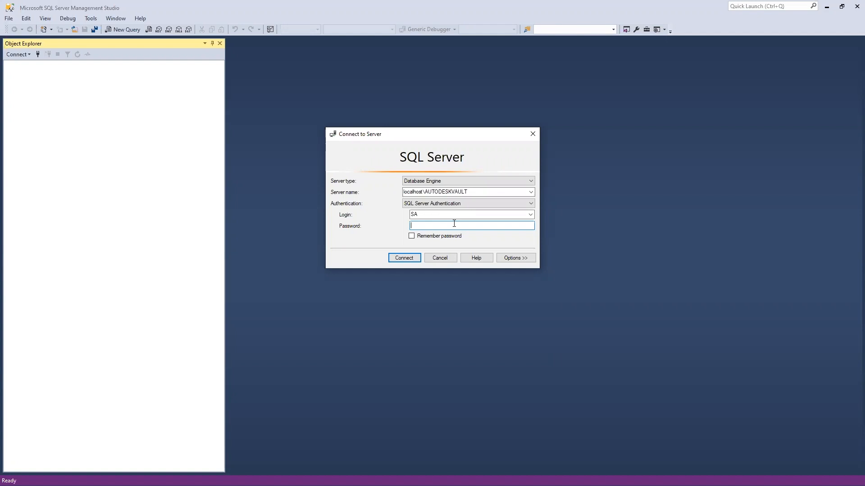
Connect to the server with the account password and expand Databases > System Databases in Object Explorer.
text(*******)
key(Return)
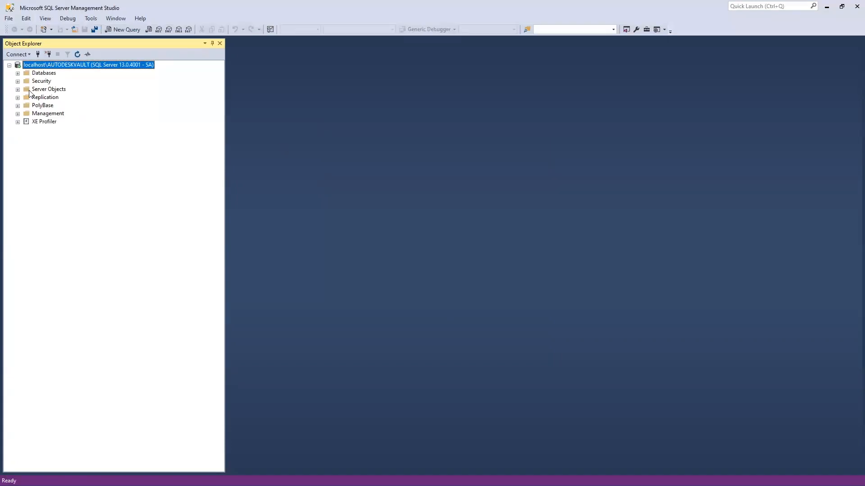
click(18, 73)
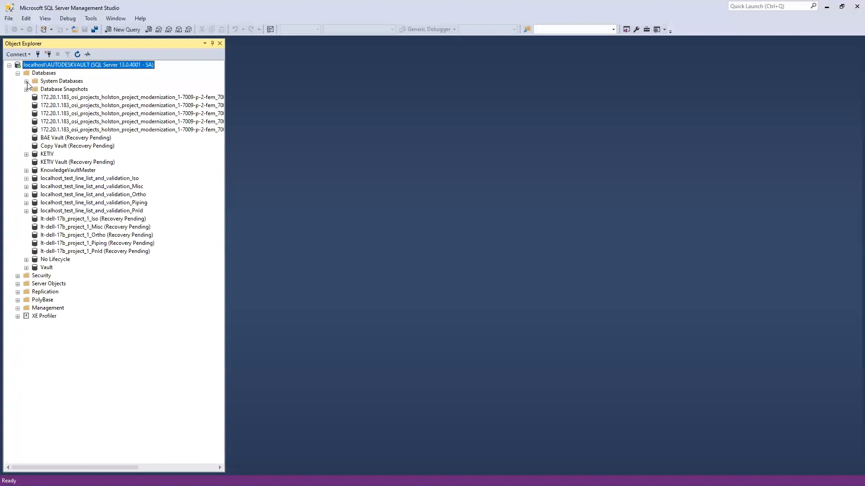
click(27, 81)
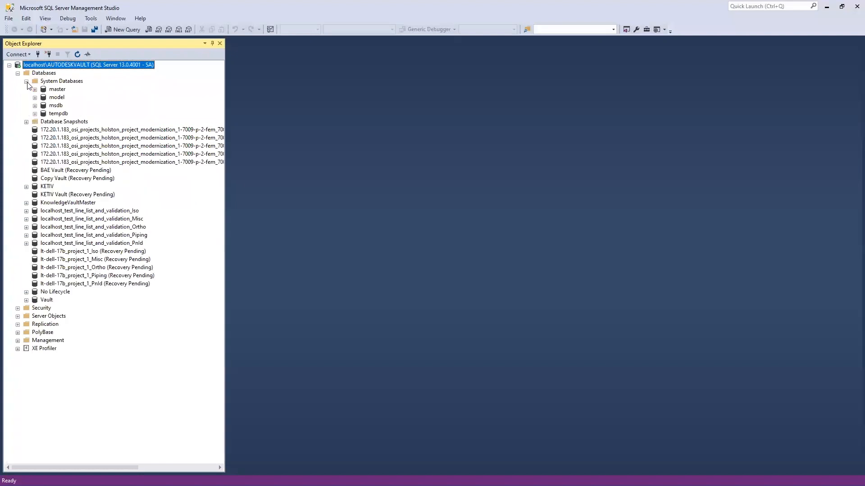
Open tempdb's Properties on the Files page, listing tempdev and templog at 1024 MB each.
right_click(56, 115)
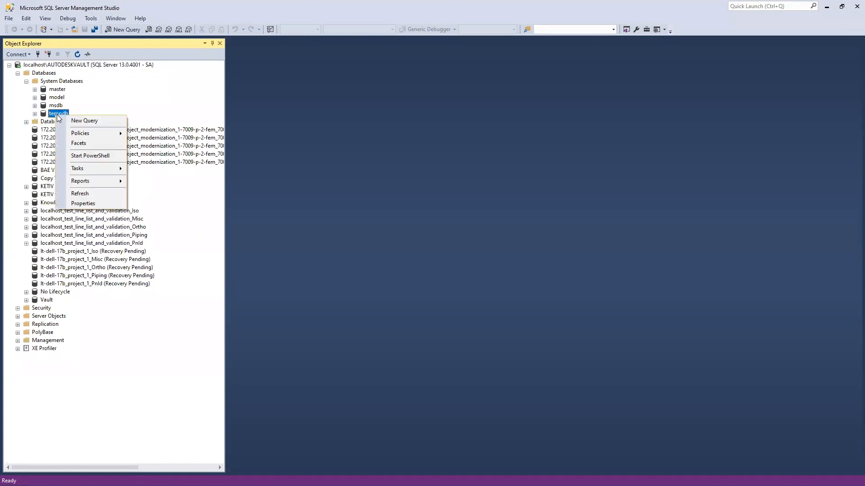
click(93, 206)
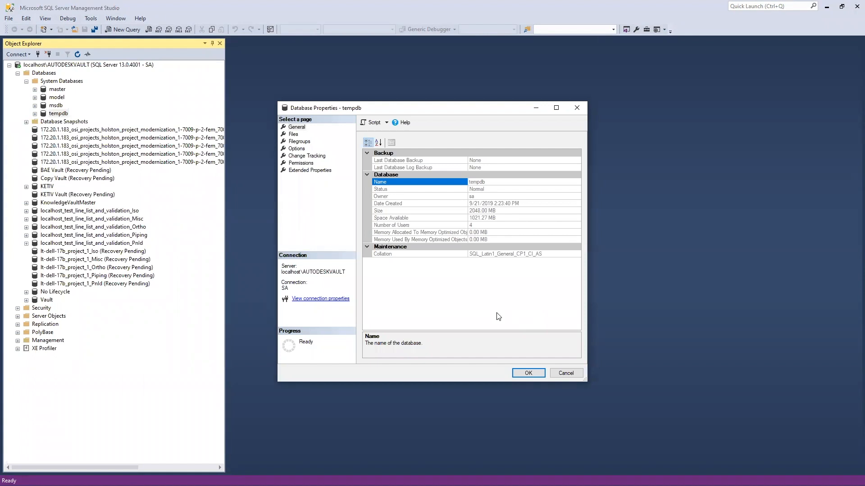
click(293, 136)
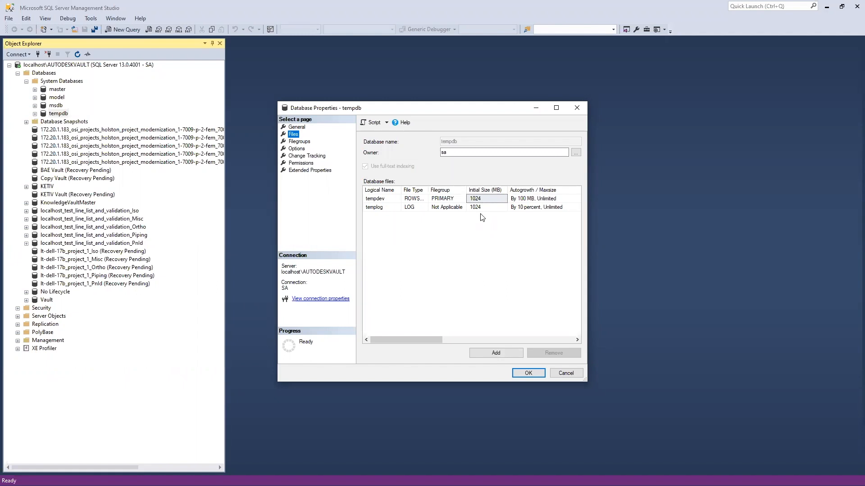
Set templog's initial size to 8 MB and start re-editing tempdev's initial size.
click(483, 199)
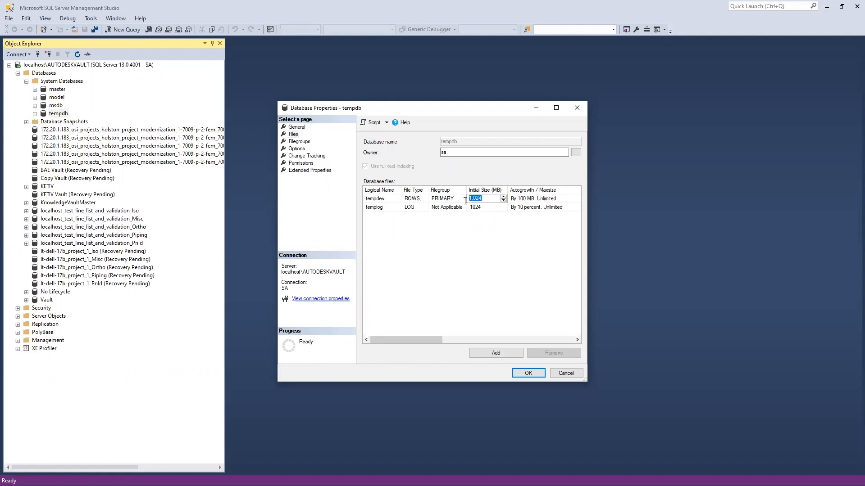
text(8)
click(489, 208)
text(8)
key(Return)
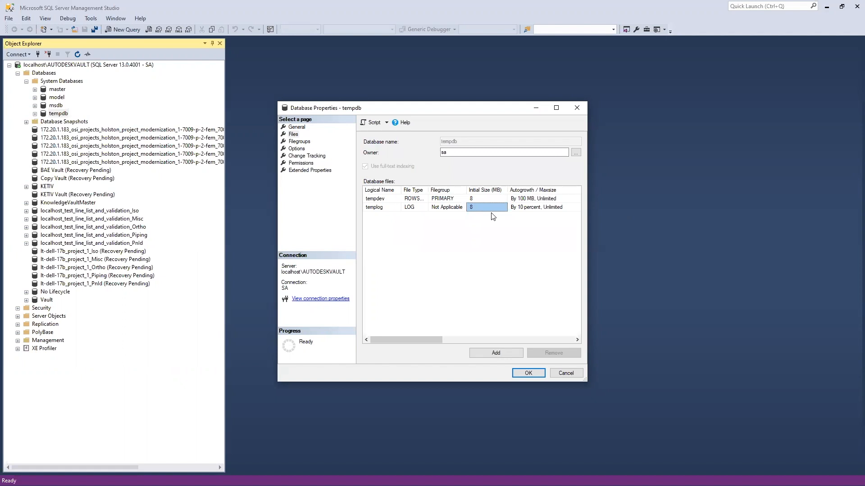
click(404, 201)
click(478, 208)
click(481, 200)
Enter 1024 MB as tempdev's initial size, then minimise the Control Panel System window.
text(1024)
click(486, 207)
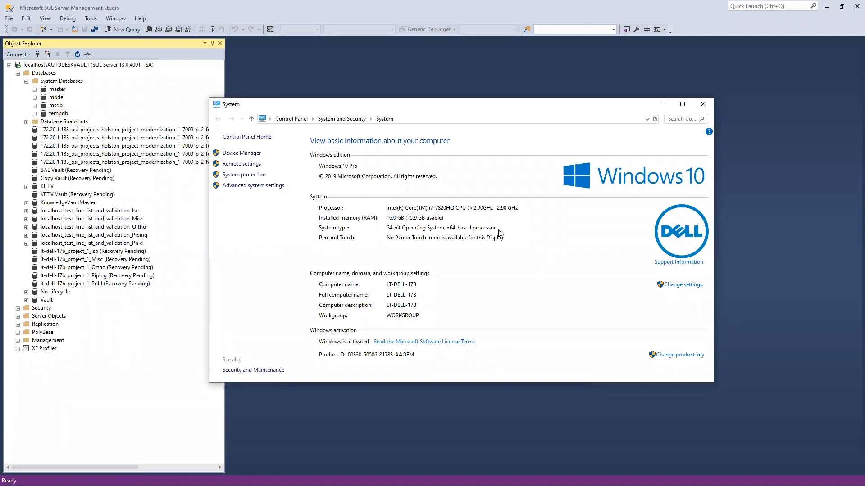
click(660, 106)
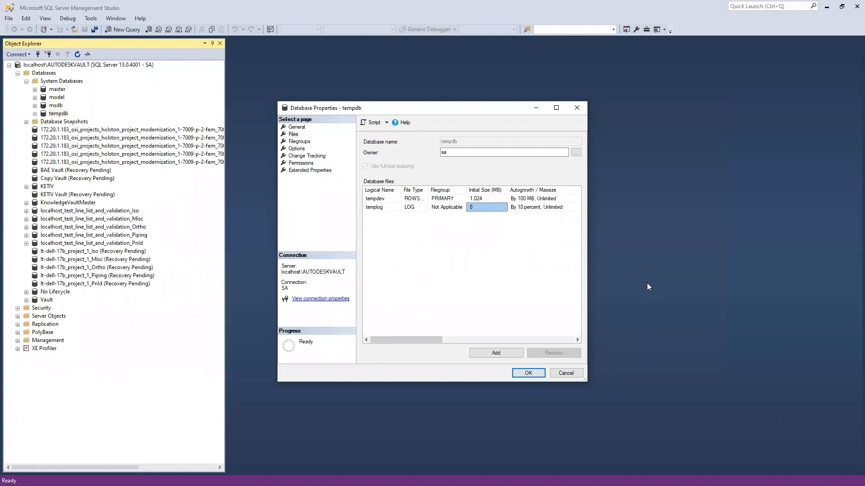
Retype templog's initial size as 1024 (grid shows 10,248 MB) and scroll right toward Autogrowth.
click(385, 198)
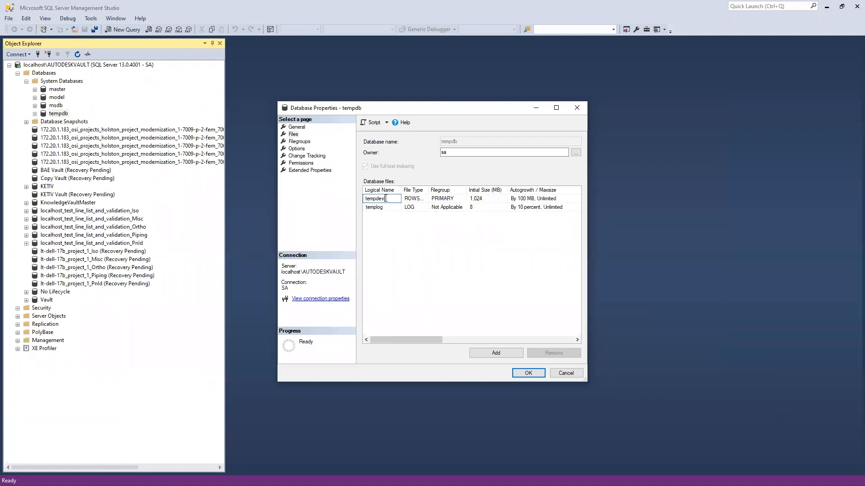
click(395, 220)
click(489, 199)
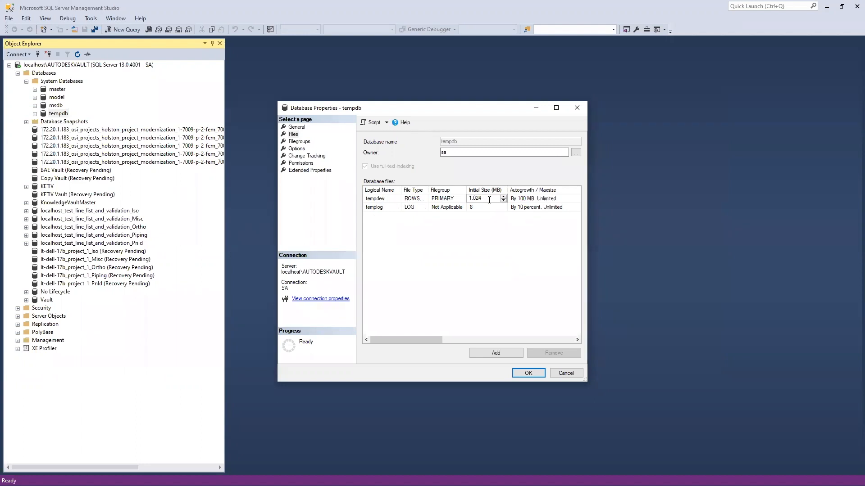
click(486, 207)
drag(484, 207, 460, 206)
click(382, 208)
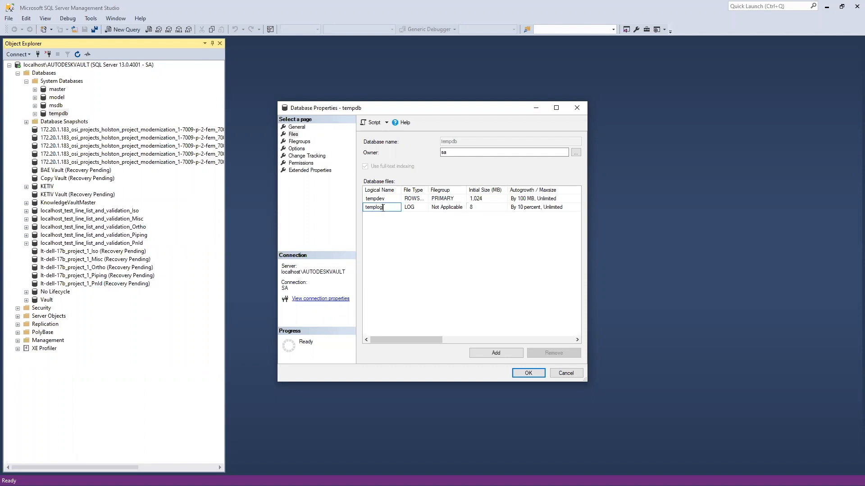
click(499, 207)
text(1024)
click(526, 257)
drag(437, 337, 453, 339)
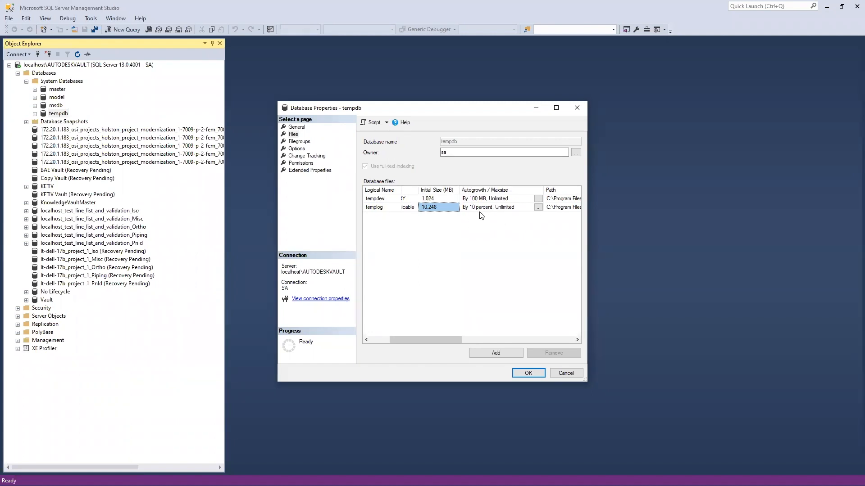
Keep tempdev's 100 MB unlimited autogrowth, leave templog's autogrowth unchanged, and apply the tempdb settings with OK.
click(539, 199)
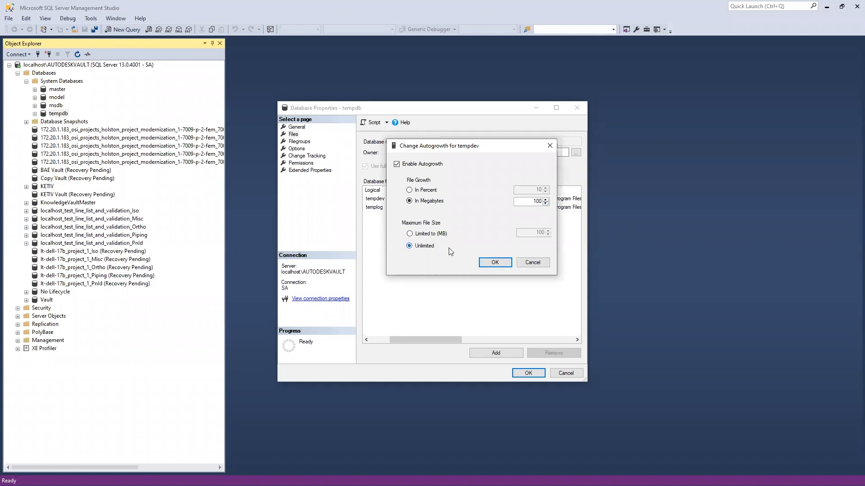
click(495, 262)
click(538, 207)
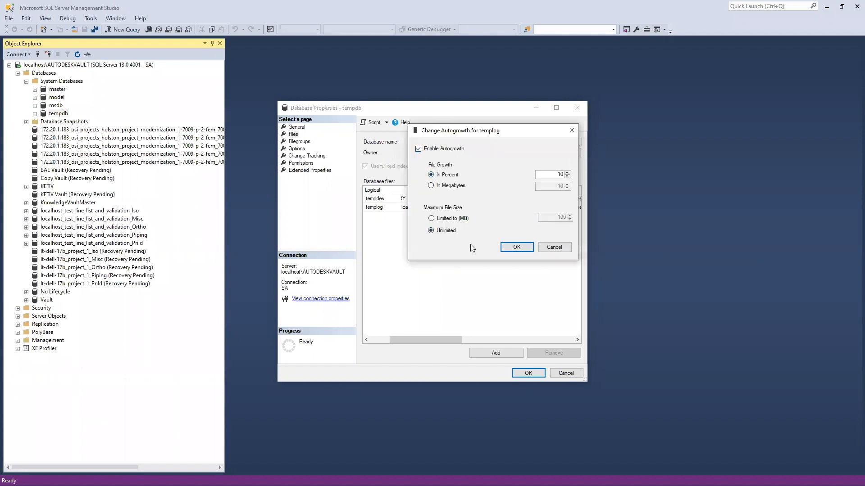
click(554, 248)
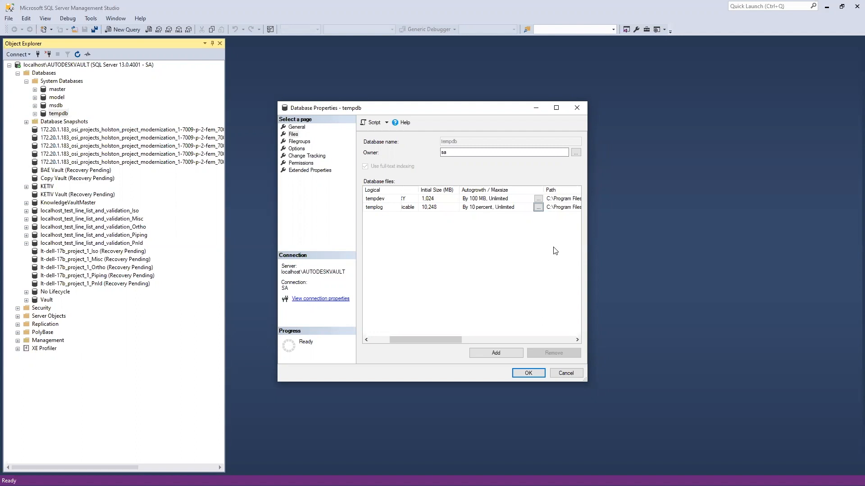
click(536, 374)
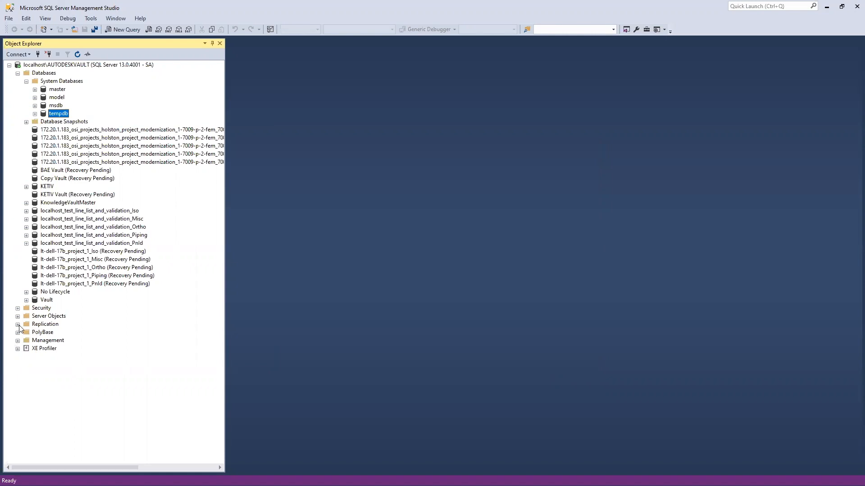
Expand the Management node, then exit SQL Server Management Studio.
click(17, 340)
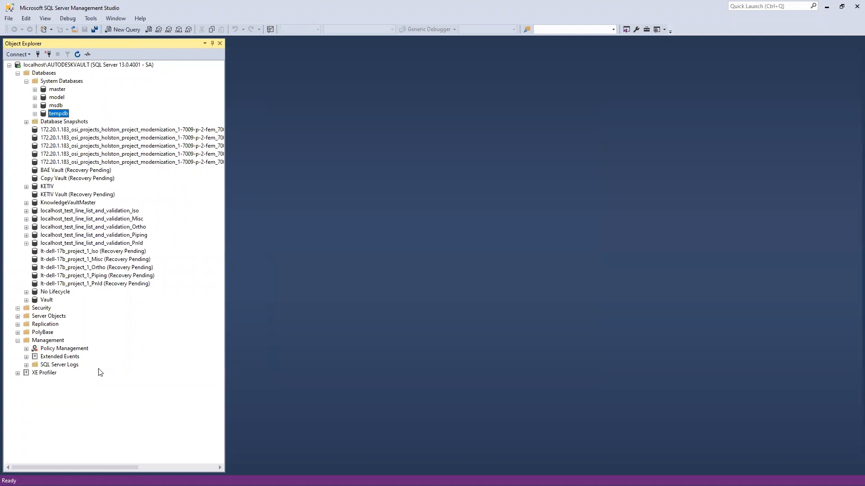
click(855, 6)
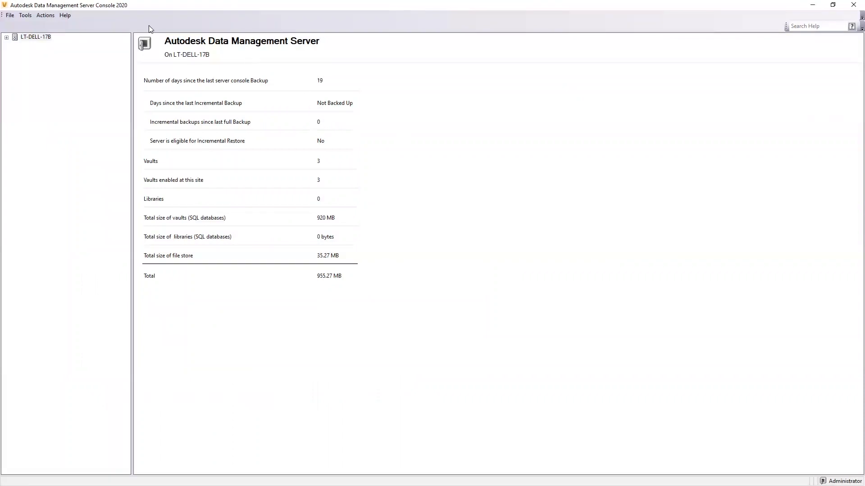
Open the ADMS Console Actions menu to view the LT-DELL-17B server tools.
click(36, 15)
mouse_move(28, 15)
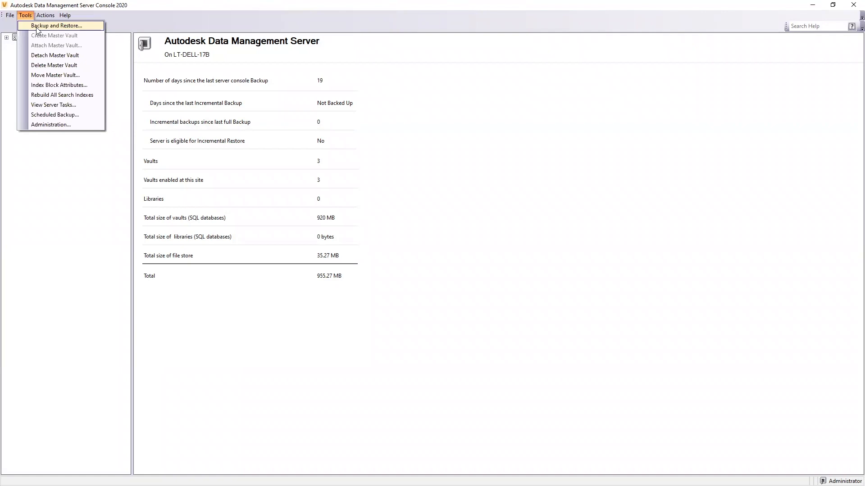
Start Tools > Backup and Restore with Restore selected, continue to Full Restore, and browse for the backup directory.
click(37, 27)
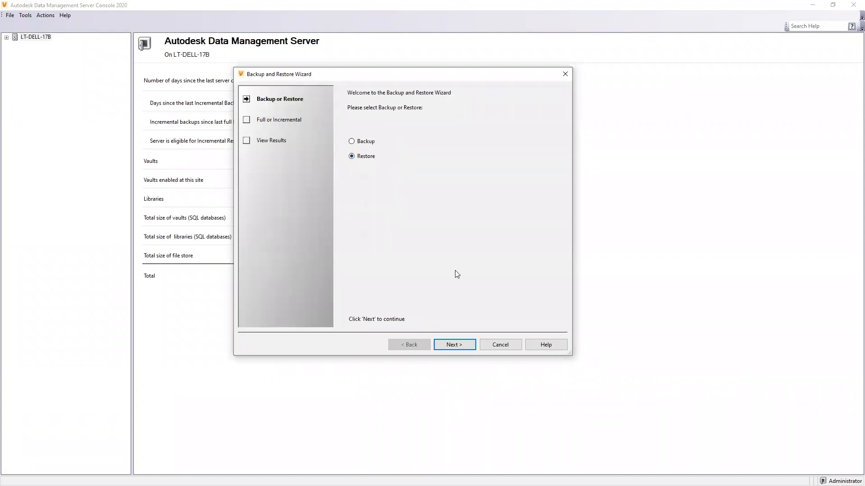
click(458, 345)
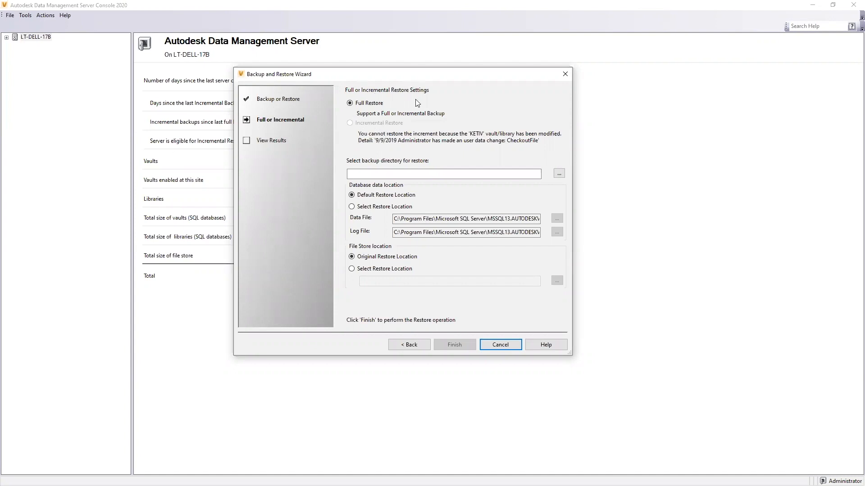
click(559, 174)
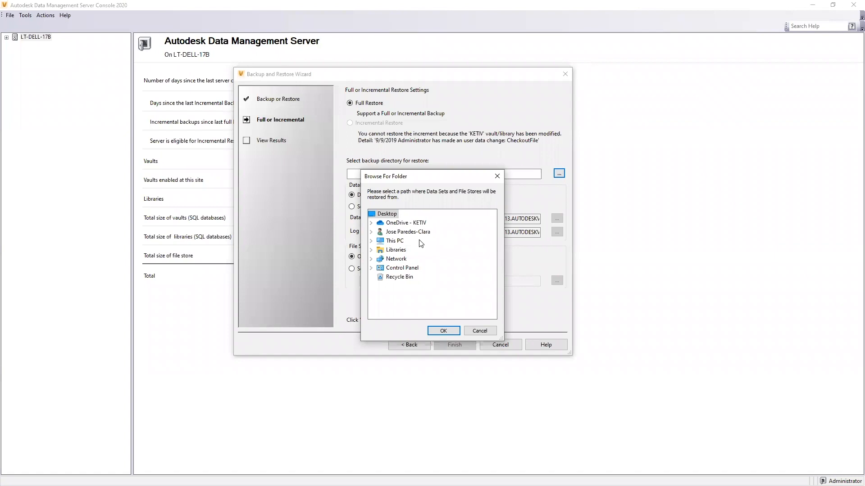
Cancel the folder browser and choose Select Restore Location for both database data and file store.
click(371, 242)
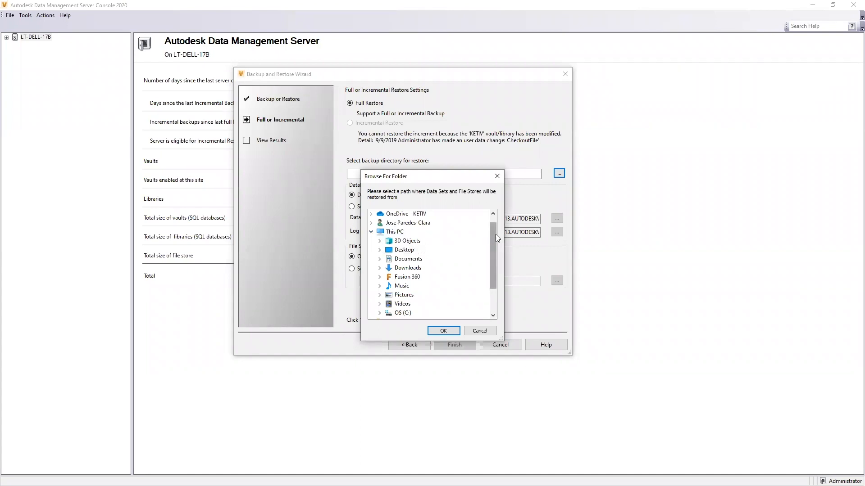
click(497, 176)
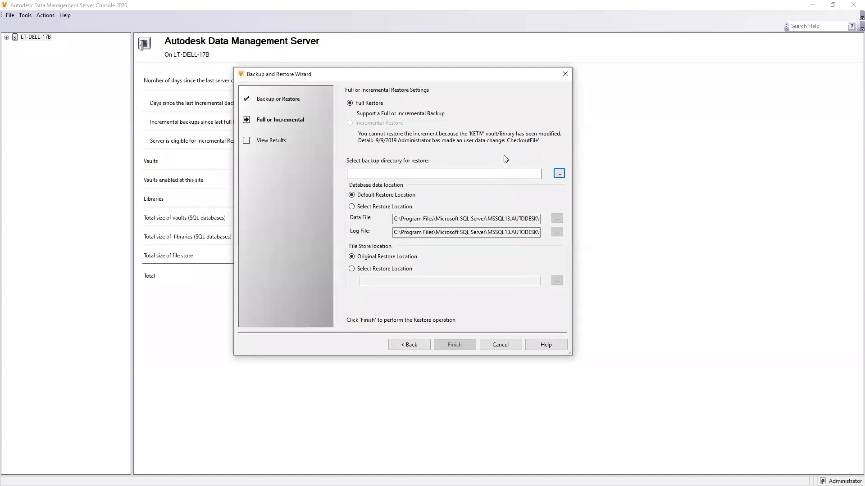
click(370, 207)
click(370, 270)
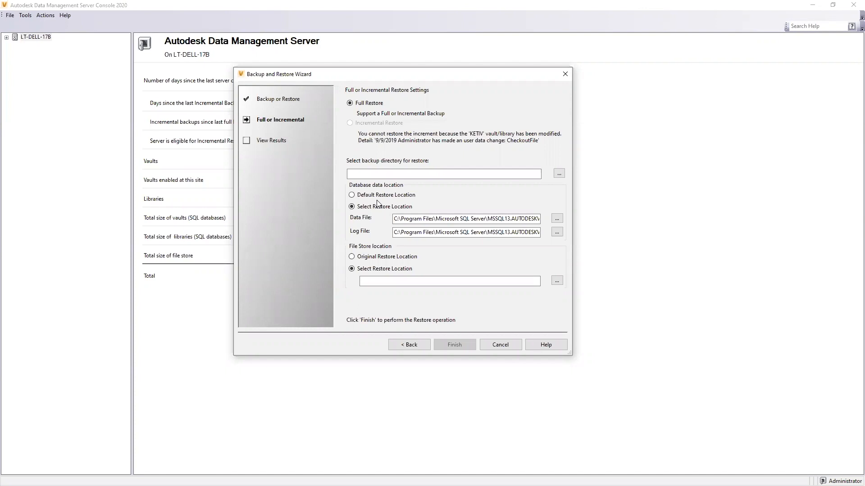
Toggle the database restore location between Default and Select, cancel the file store folder browse, then return to the slides.
click(377, 199)
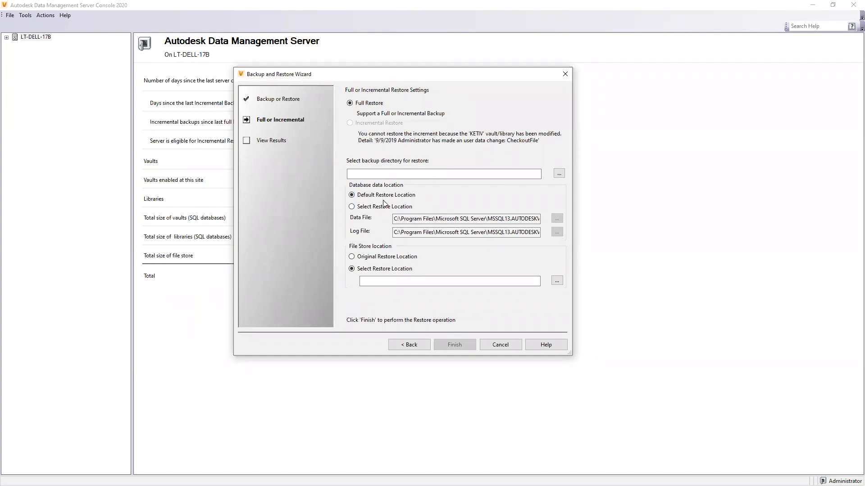
click(351, 206)
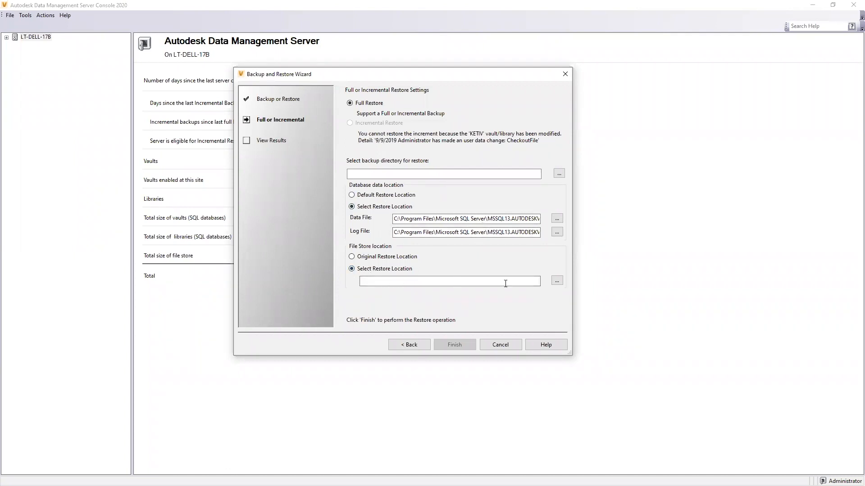
click(557, 281)
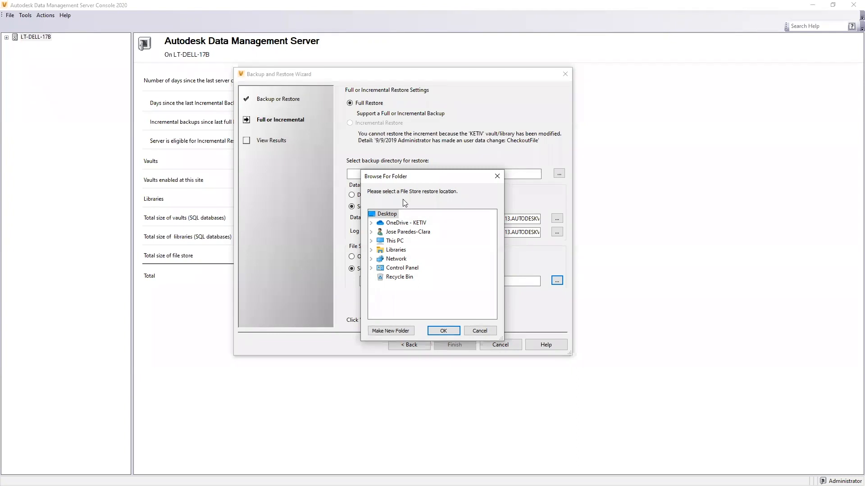
click(494, 331)
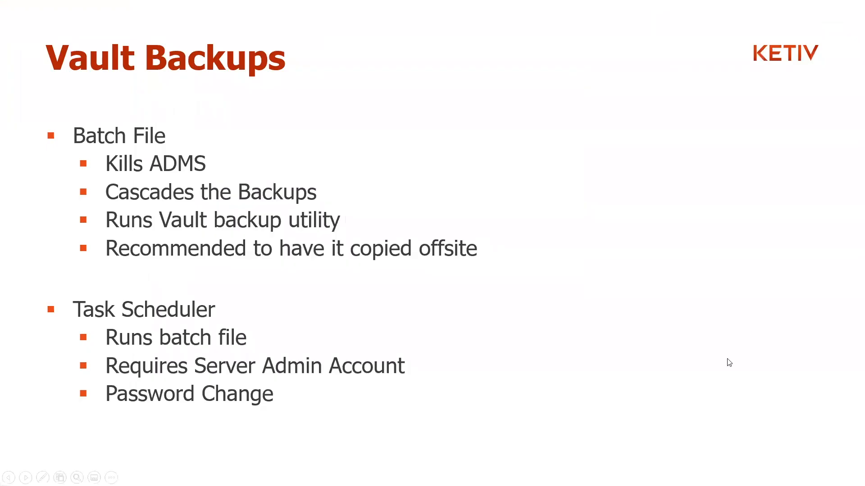
click(800, 282)
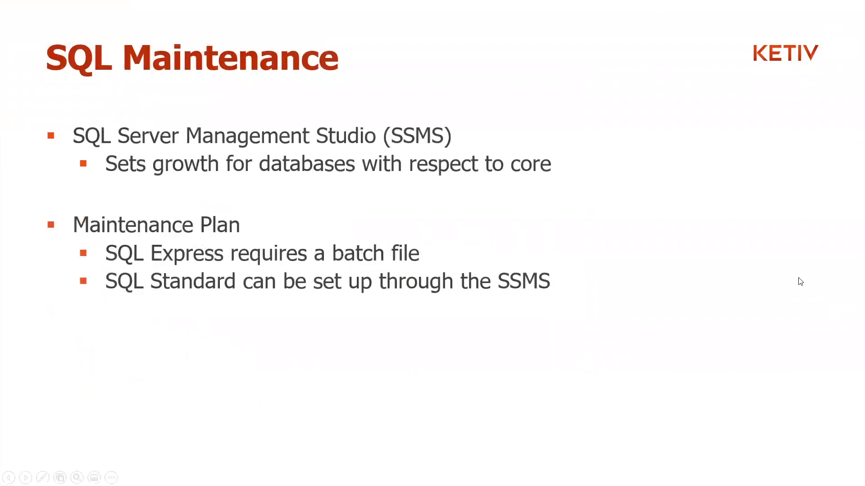